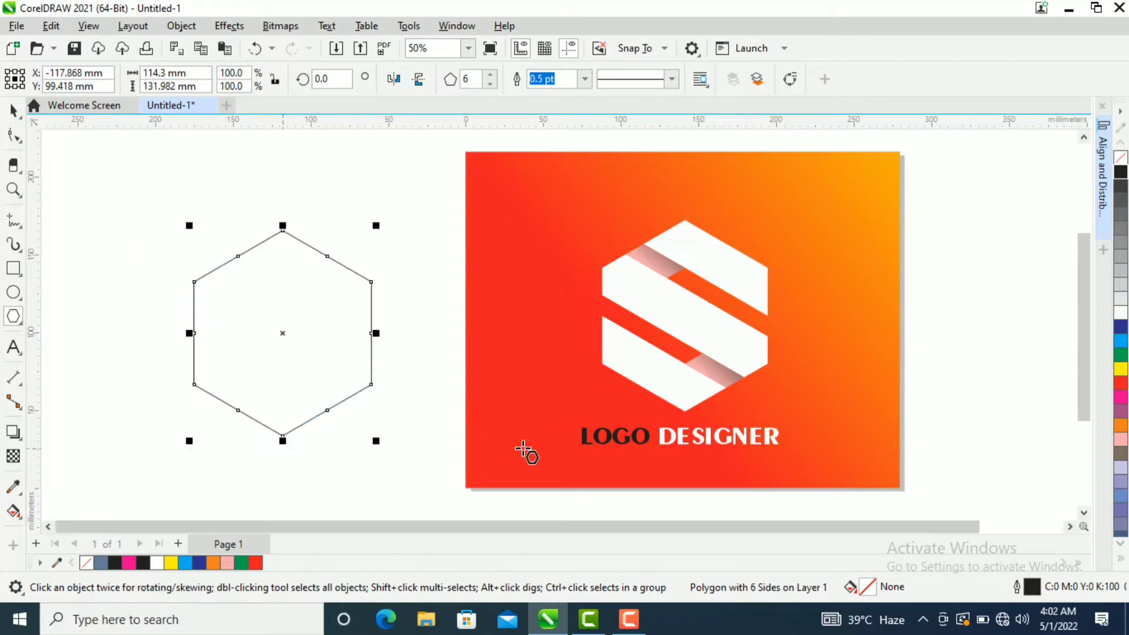
- Draw a straight Freehand line from the hexagon's upper-left vertex through its lower-right vertex and beyond, about 150 mm wide and 86 mm high
click(13, 110)
click(62, 161)
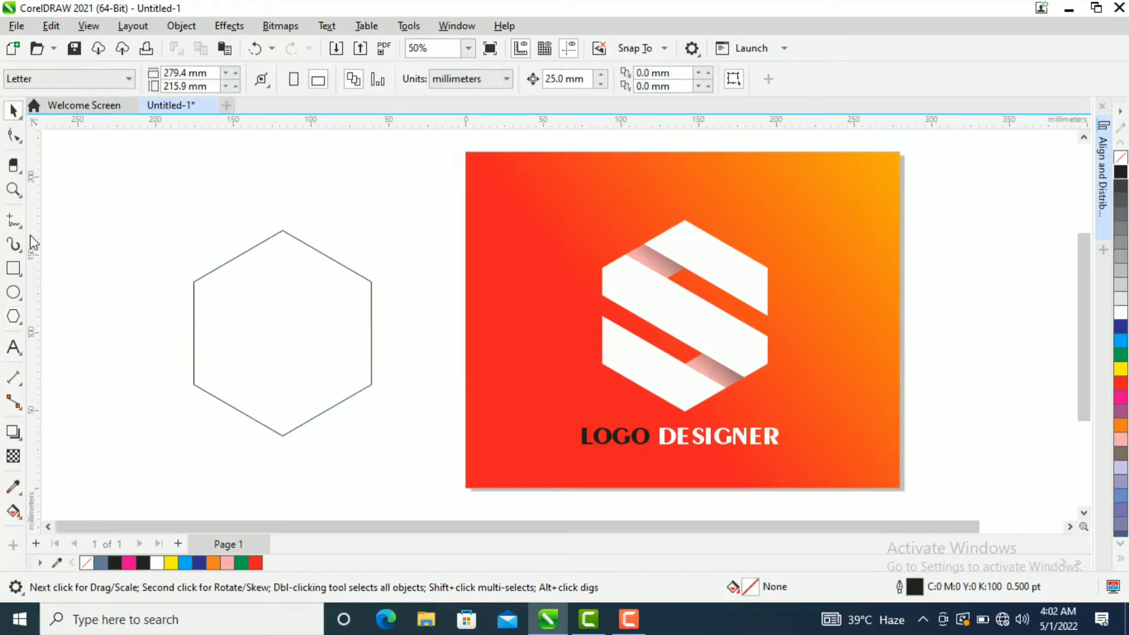
click(17, 224)
click(51, 221)
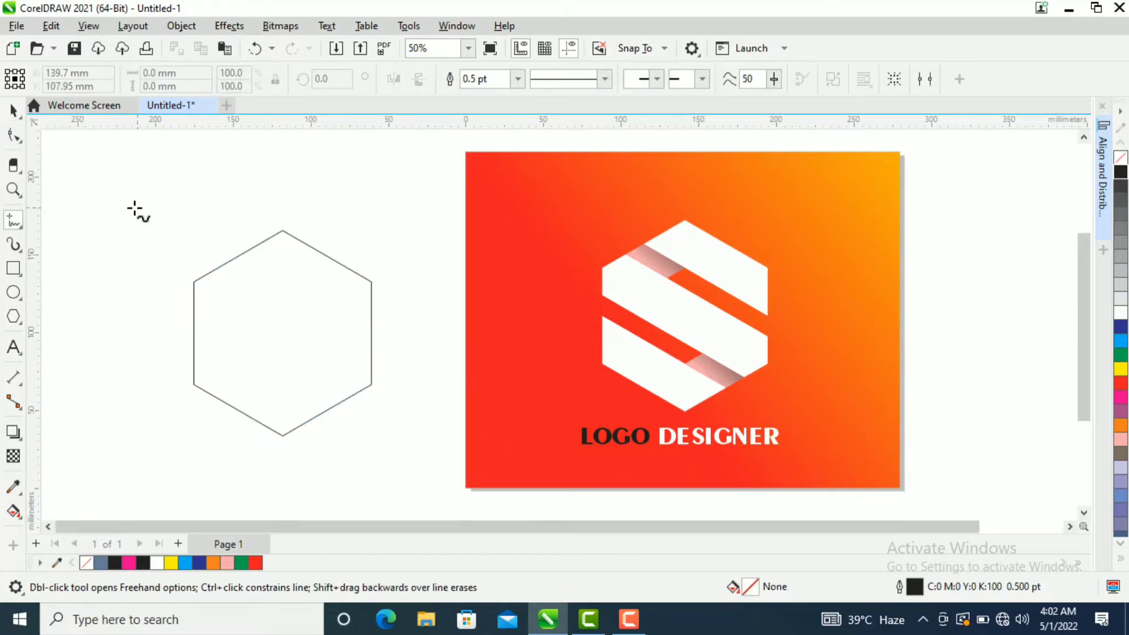
click(194, 282)
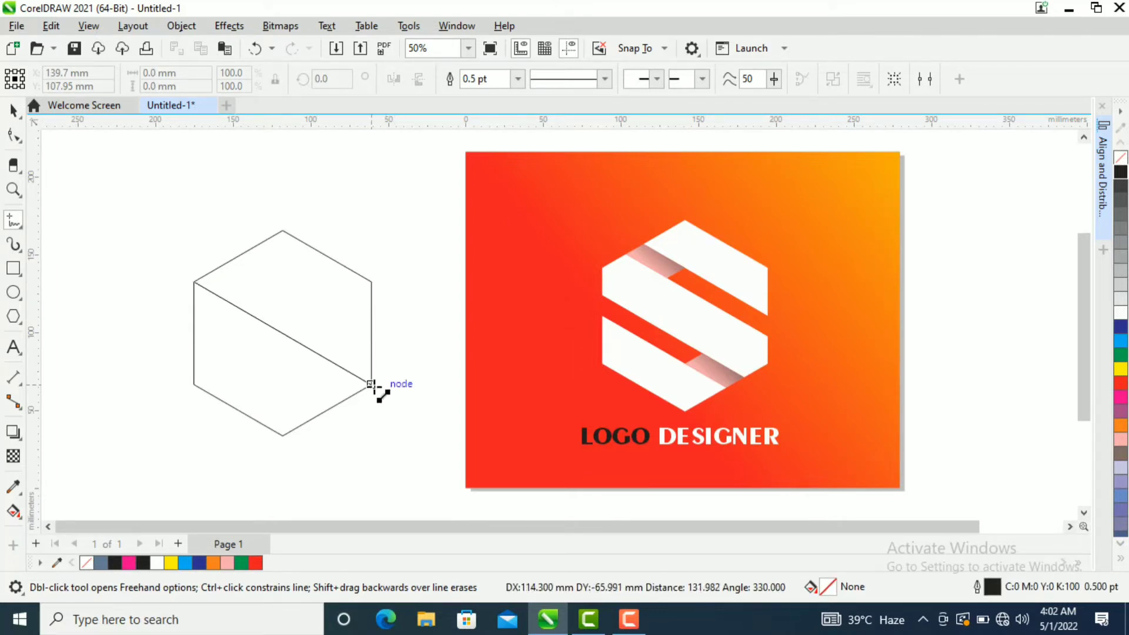
click(373, 386)
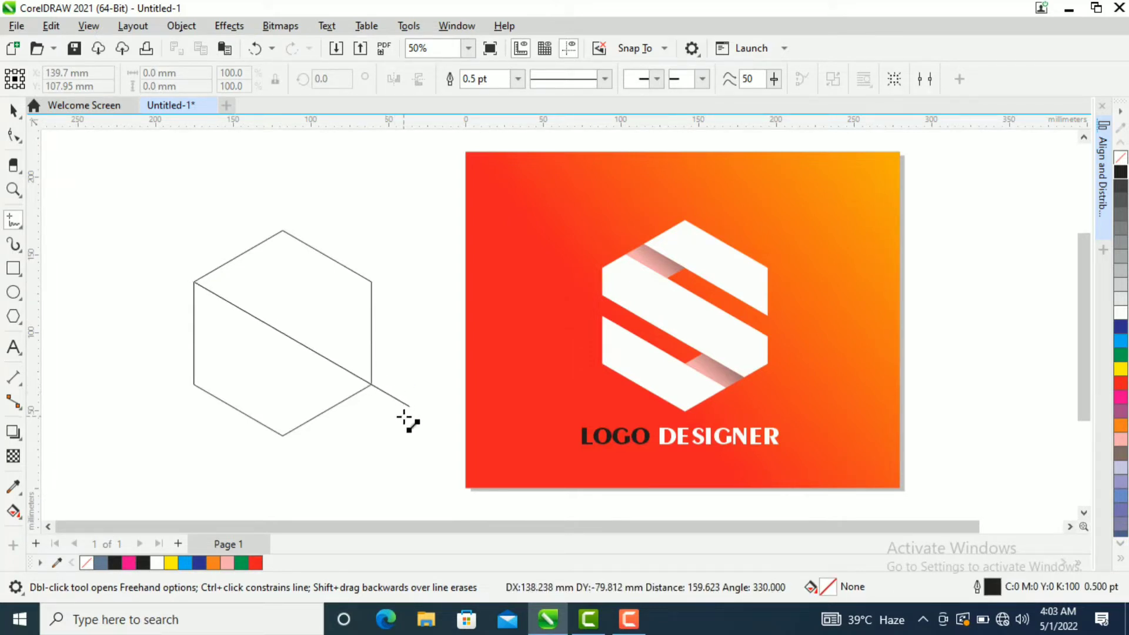
click(427, 416)
click(13, 110)
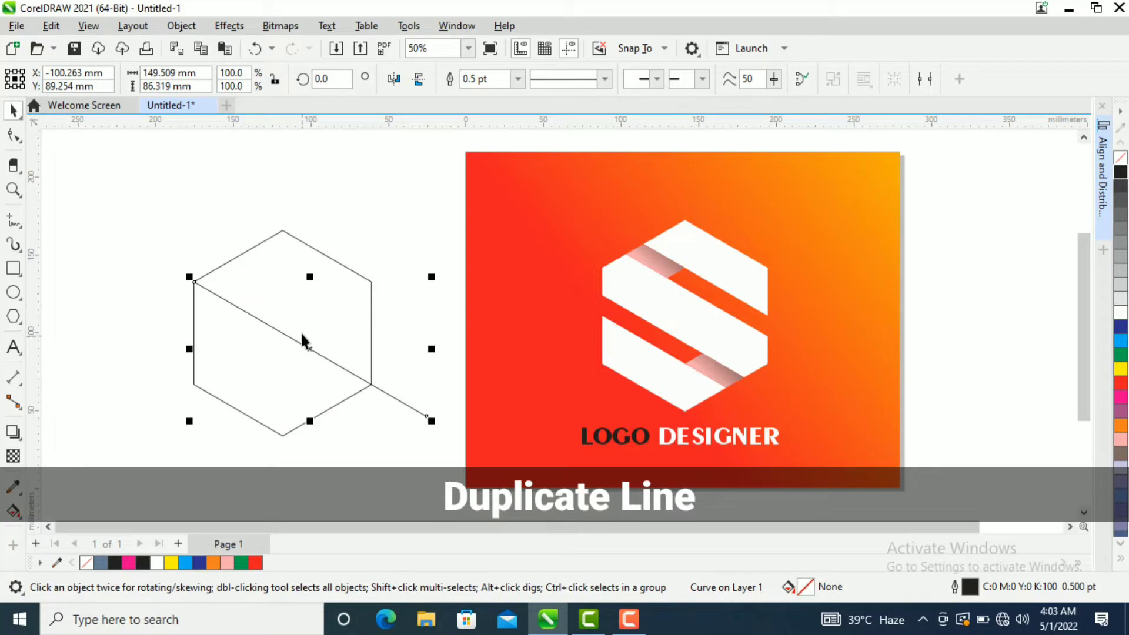
- Duplicate the diagonal line just above the original, and move both parallel lines up across the hexagon's upper half
drag(313, 352, 328, 327)
click(107, 228)
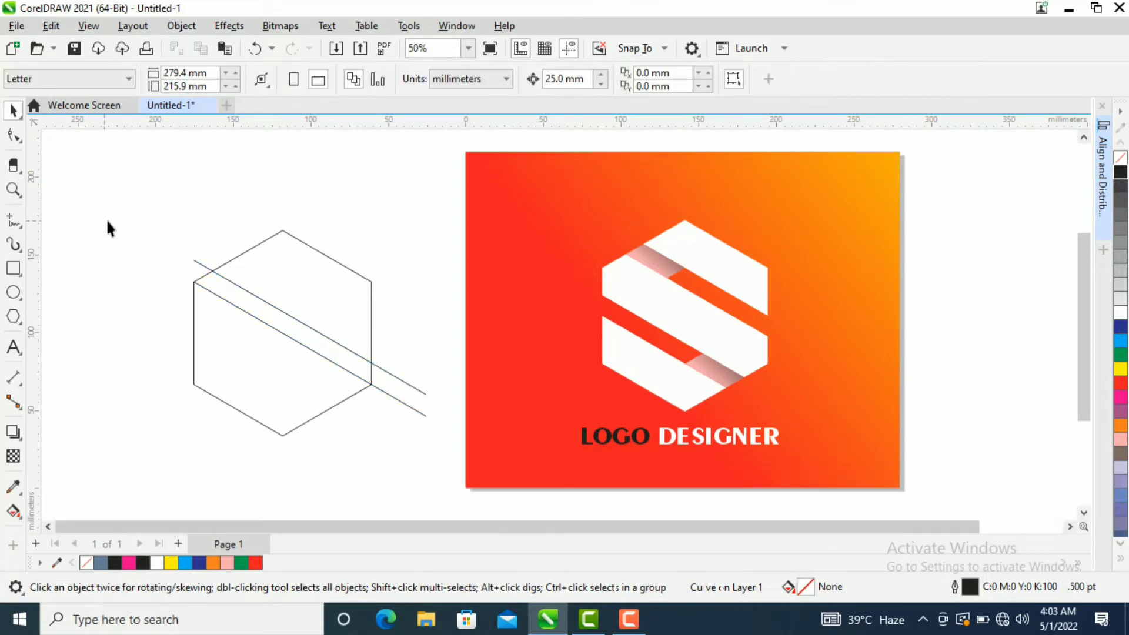
drag(108, 222, 445, 415)
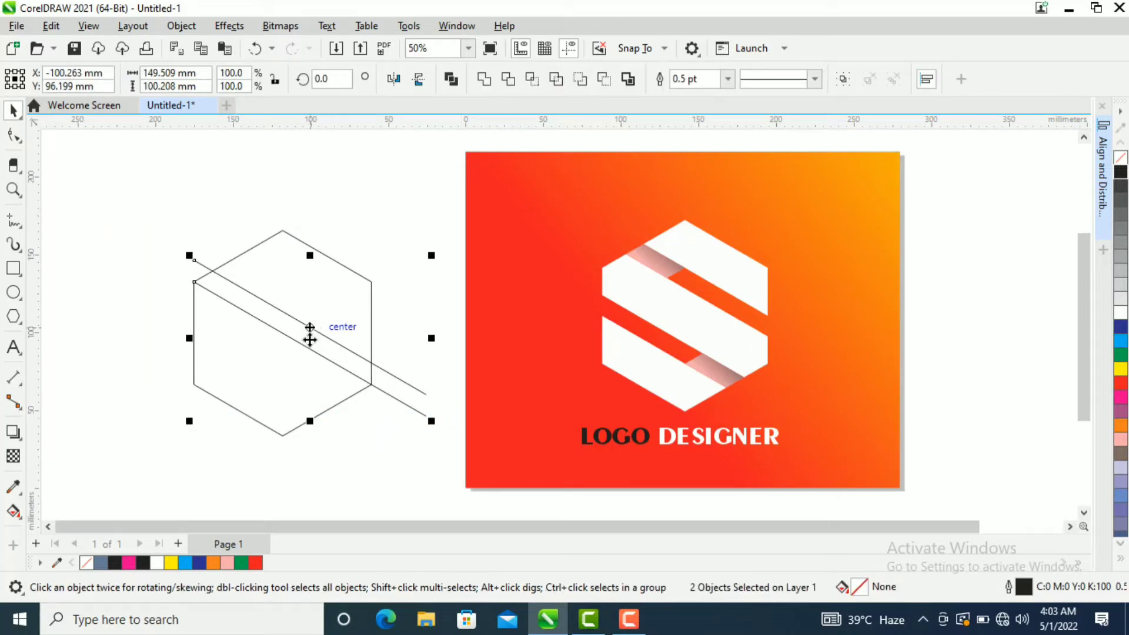
drag(310, 340, 318, 317)
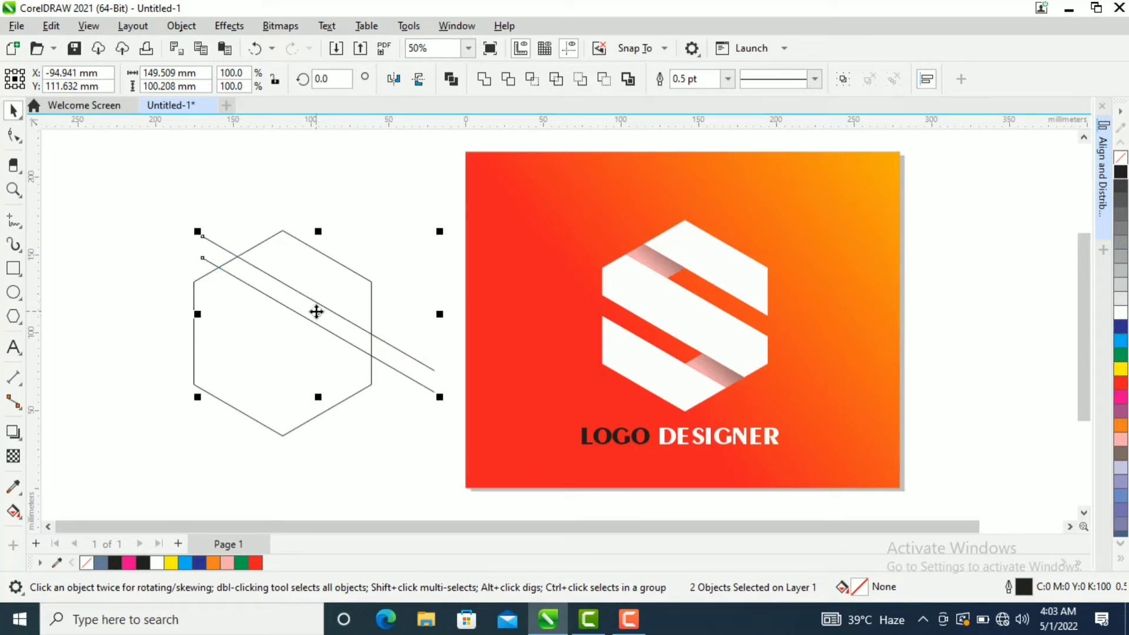
mouse_move(316, 312)
mouse_down()
mouse_move(388, 187)
mouse_move(306, 292)
mouse_up()
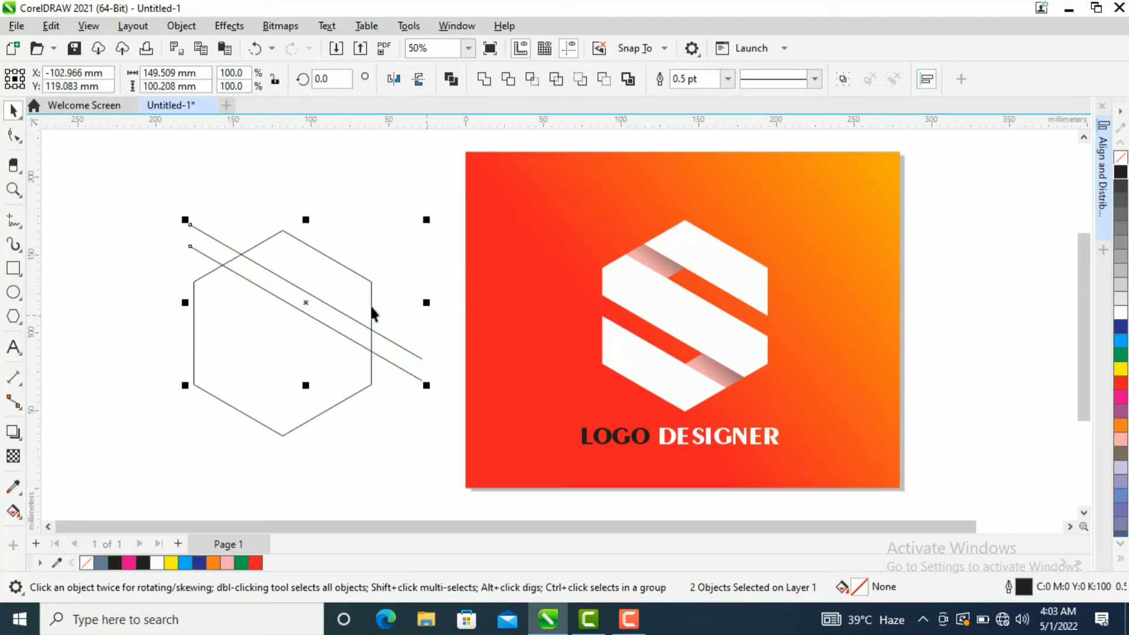
click(386, 225)
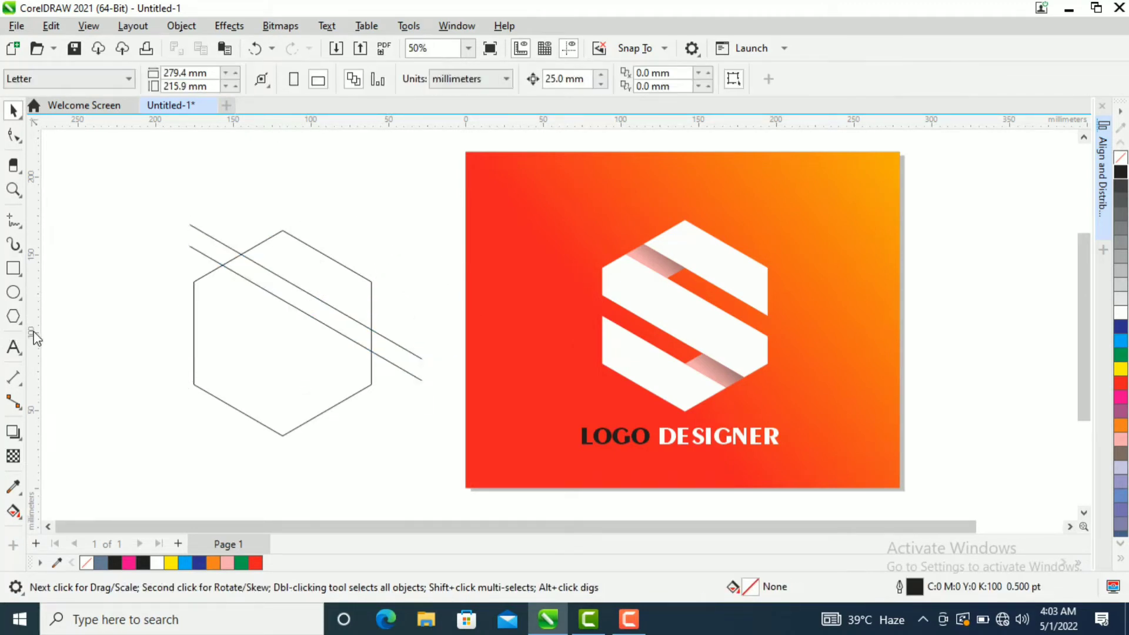
- Add a vertical and a horizontal guideline crossing at the hexagon's center
drag(37, 340, 283, 435)
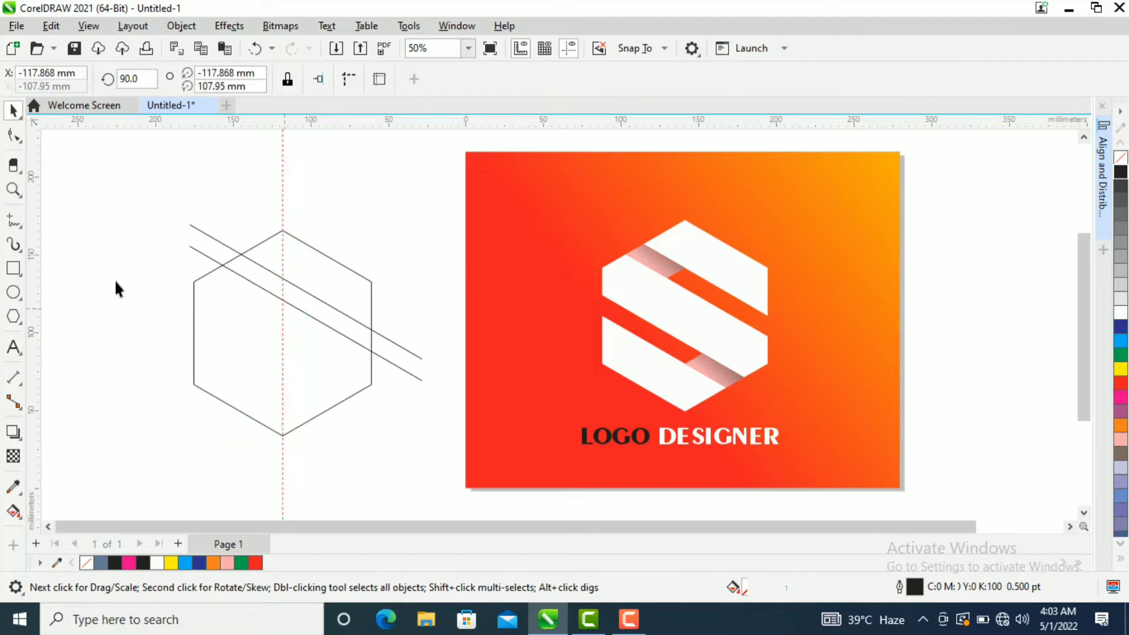
drag(279, 292, 282, 333)
click(140, 207)
- Group the two parallel lines and move the group so the upper line passes through the midpoint of the hexagon's right side
click(202, 231)
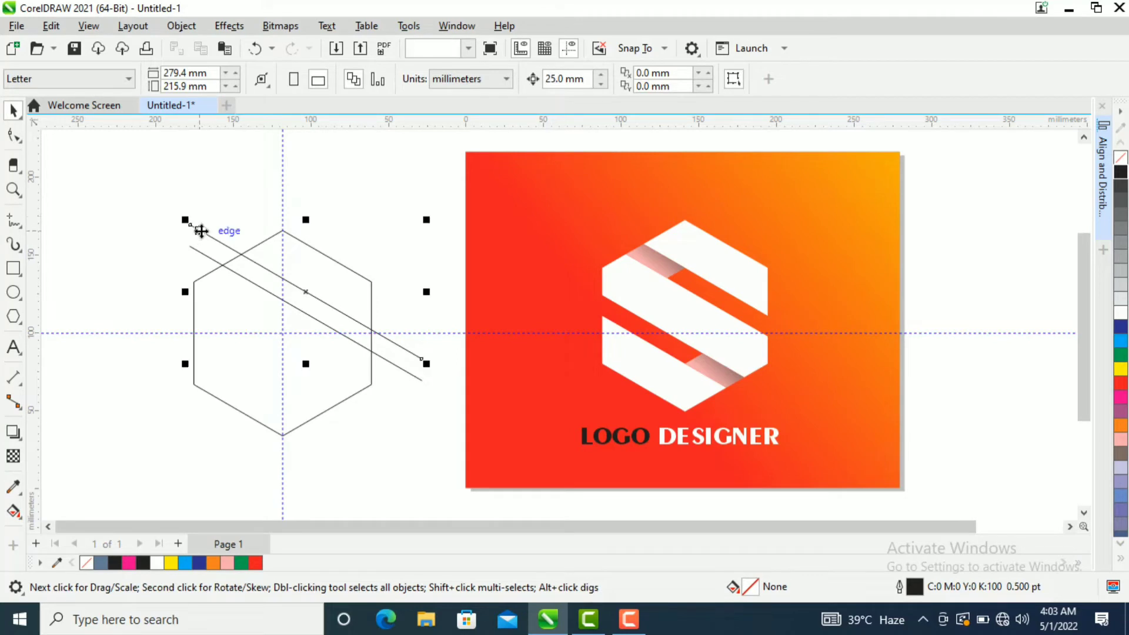
drag(307, 287, 377, 190)
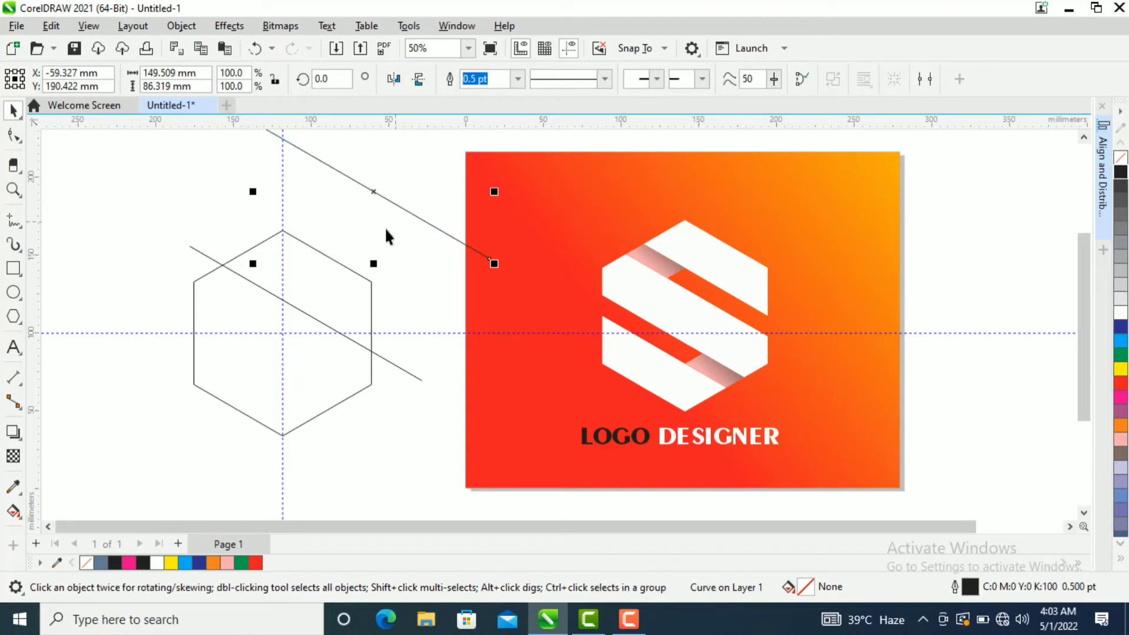
key(ctrl+z)
shift+click(262, 289)
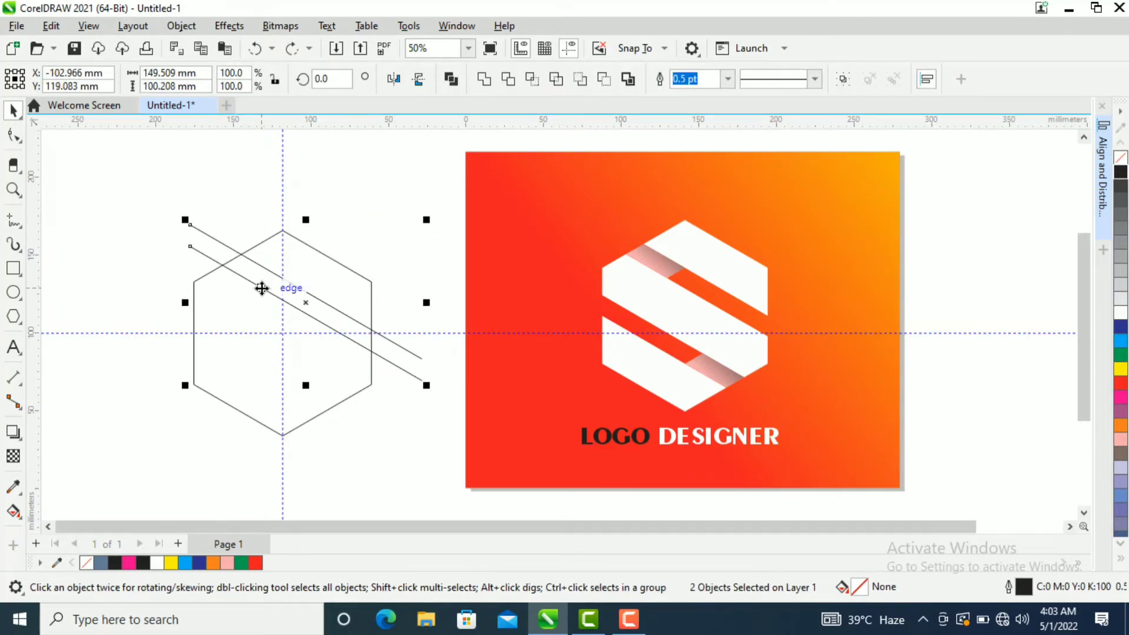
right_click(261, 288)
click(326, 203)
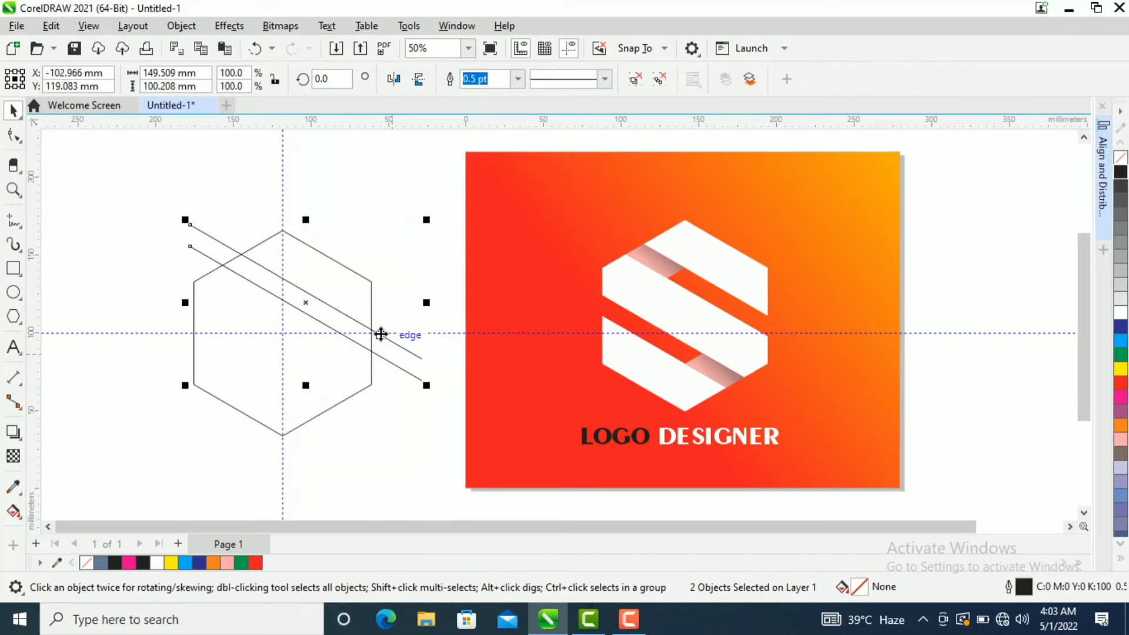
drag(395, 346, 372, 333)
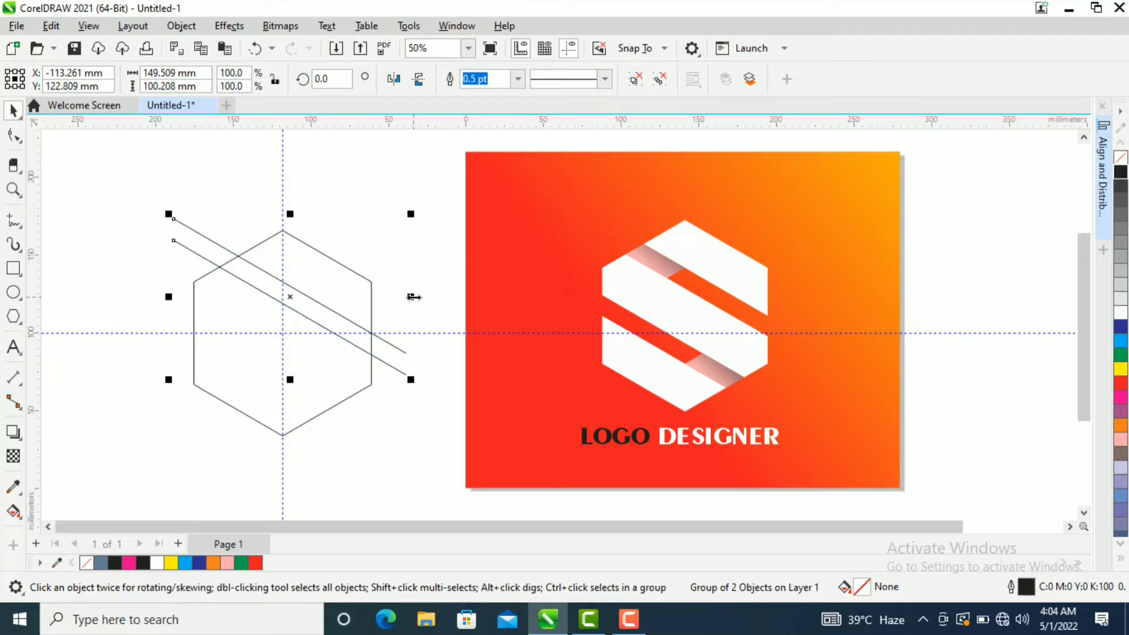
click(437, 217)
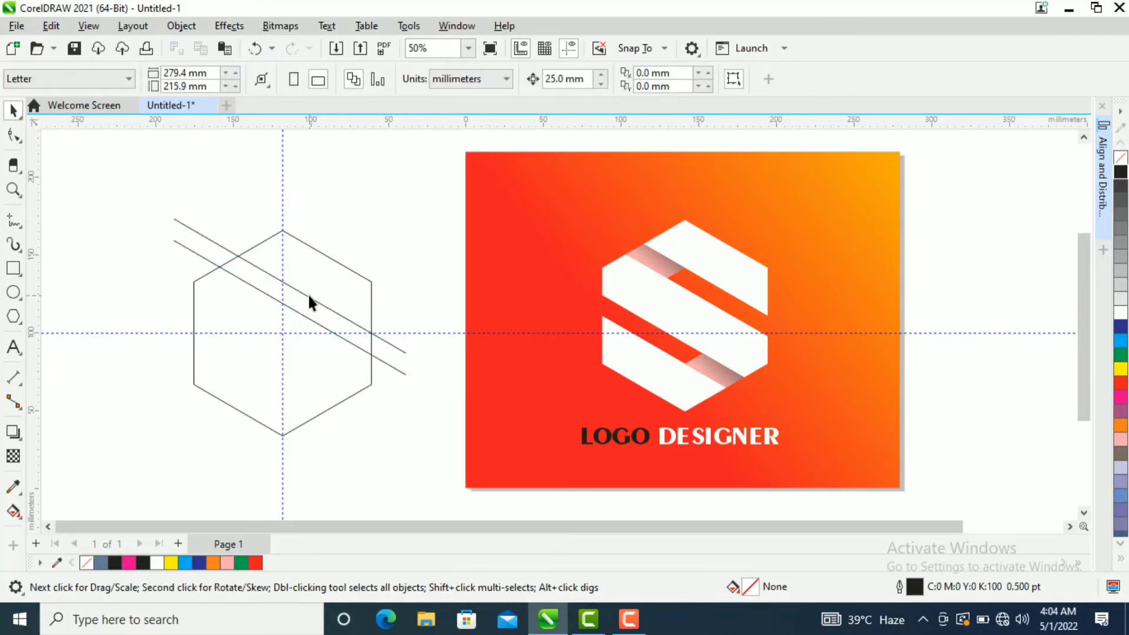
- Duplicate the line pair into the hexagon's lower half, with its lower line passing through the midpoint of the left side
click(238, 254)
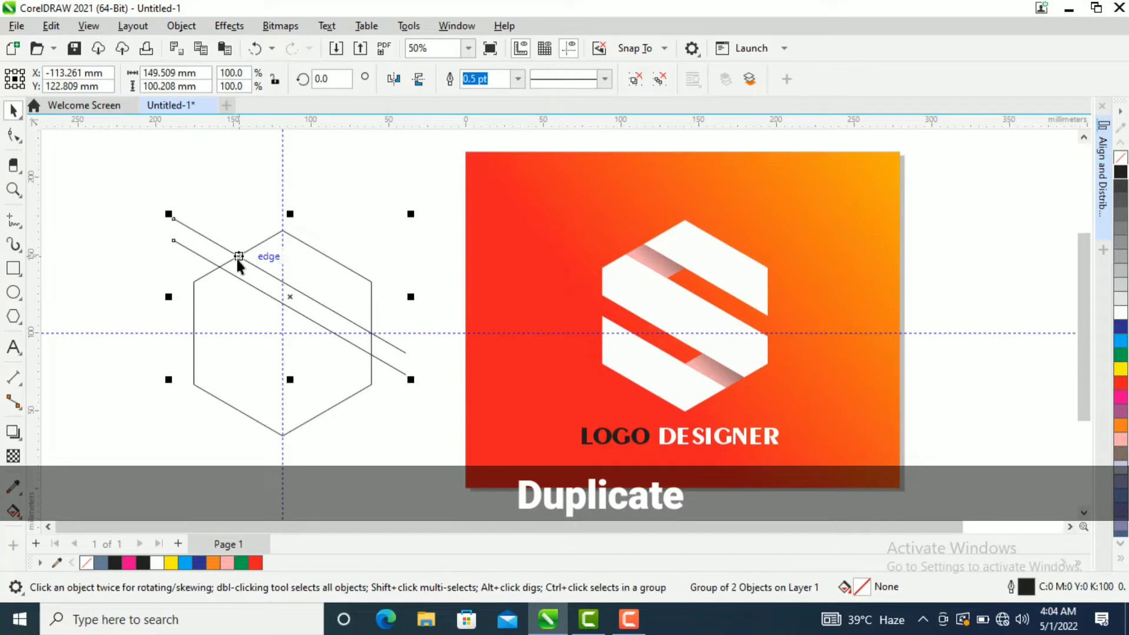
drag(235, 255, 196, 336)
right_click(213, 310)
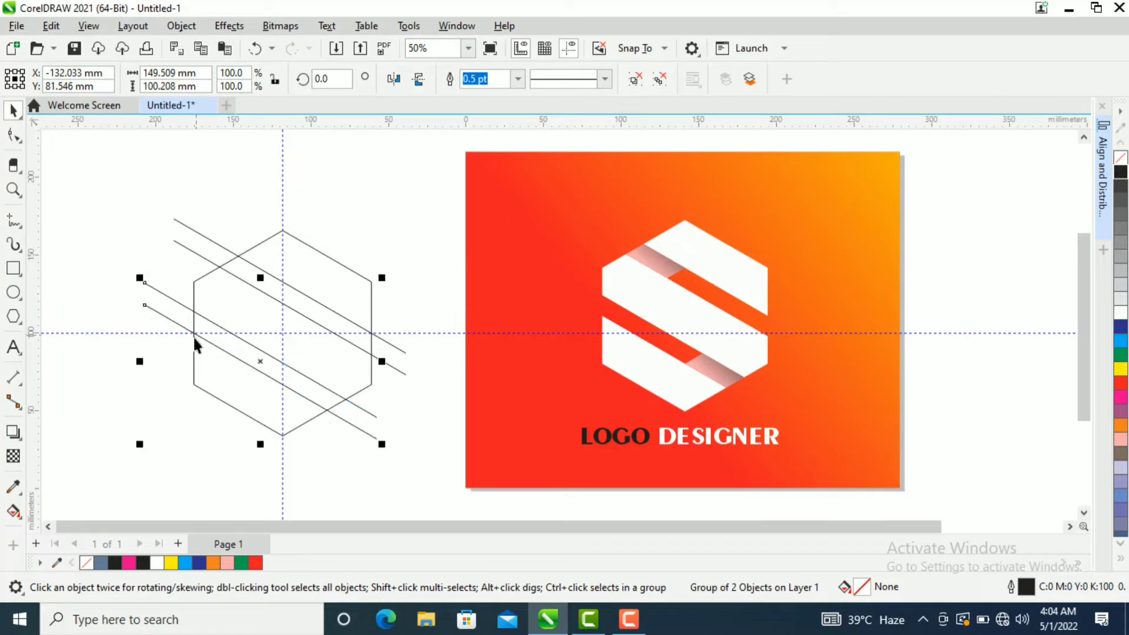
right_click(276, 234)
click(139, 171)
- Group the upper and lower line pairs together
click(209, 238)
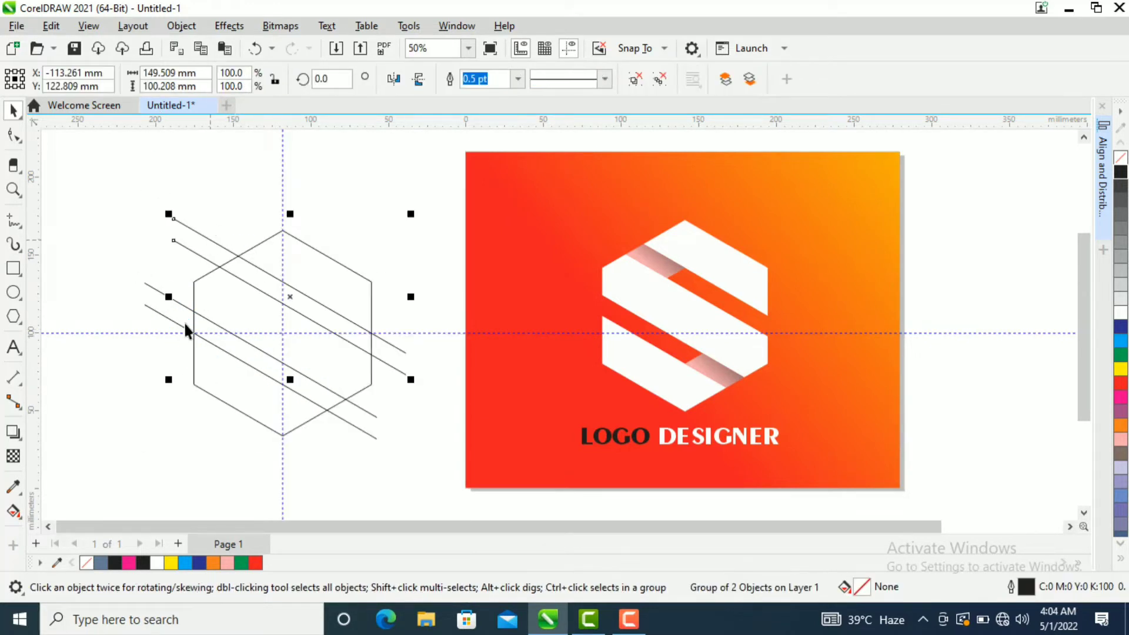
shift+click(171, 319)
right_click(174, 320)
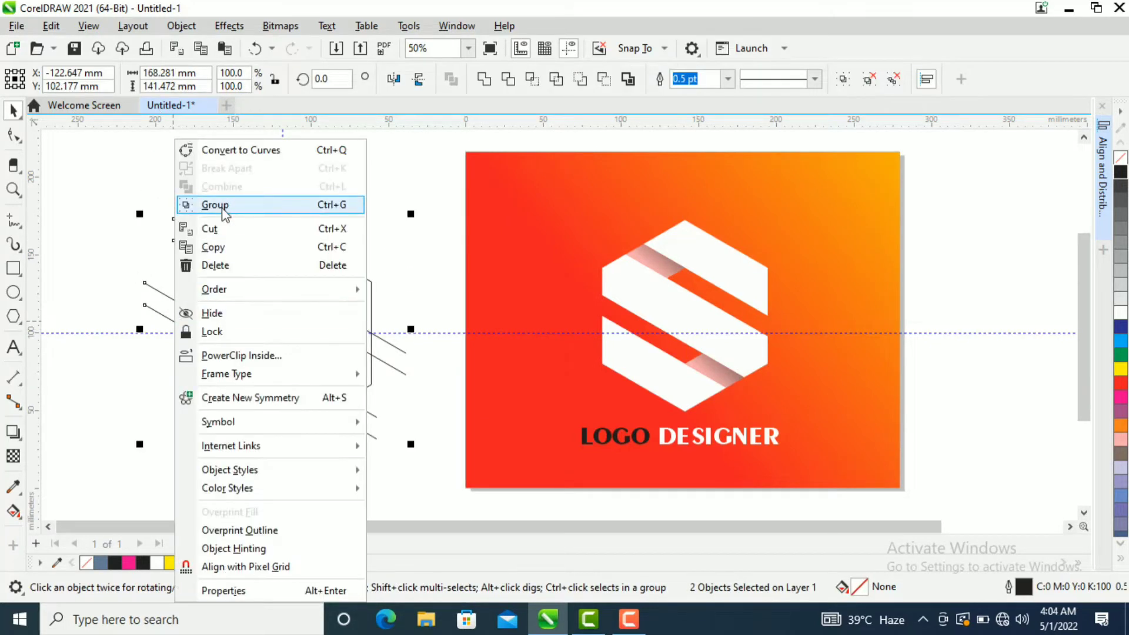
click(214, 205)
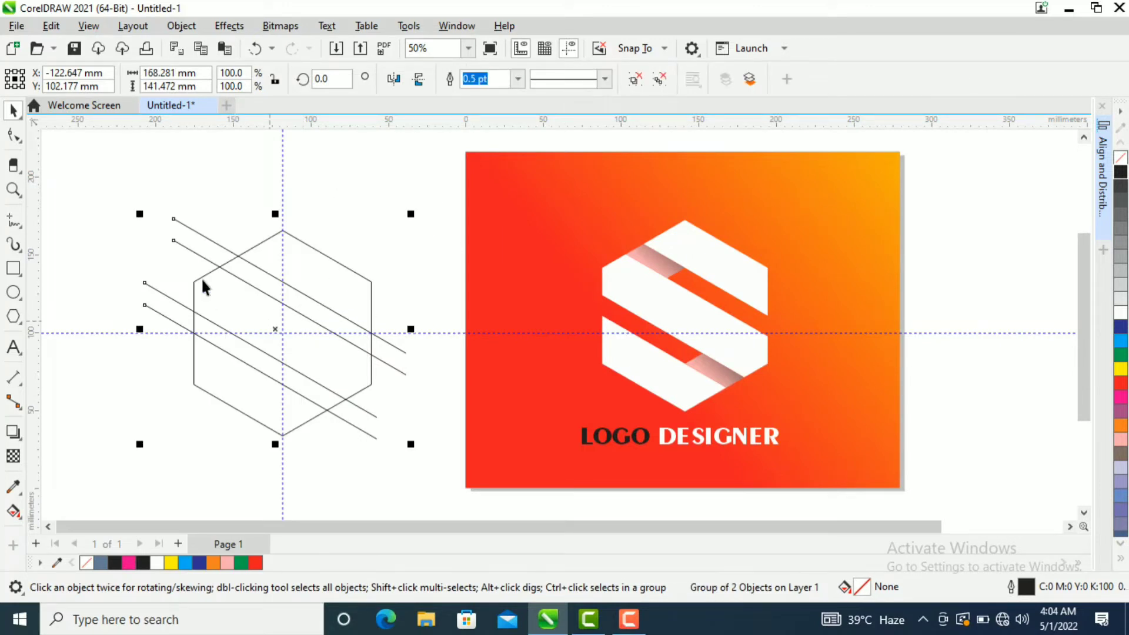
- Duplicate the grouped diagonal lines in place and mirror the copy vertically
click(52, 26)
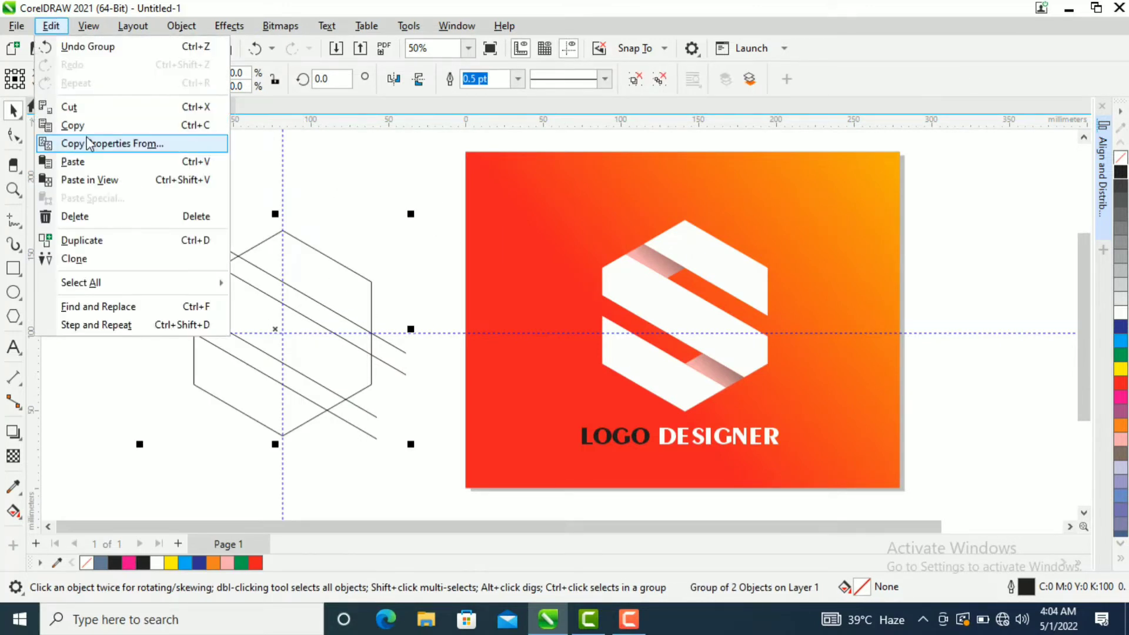
click(89, 241)
click(419, 81)
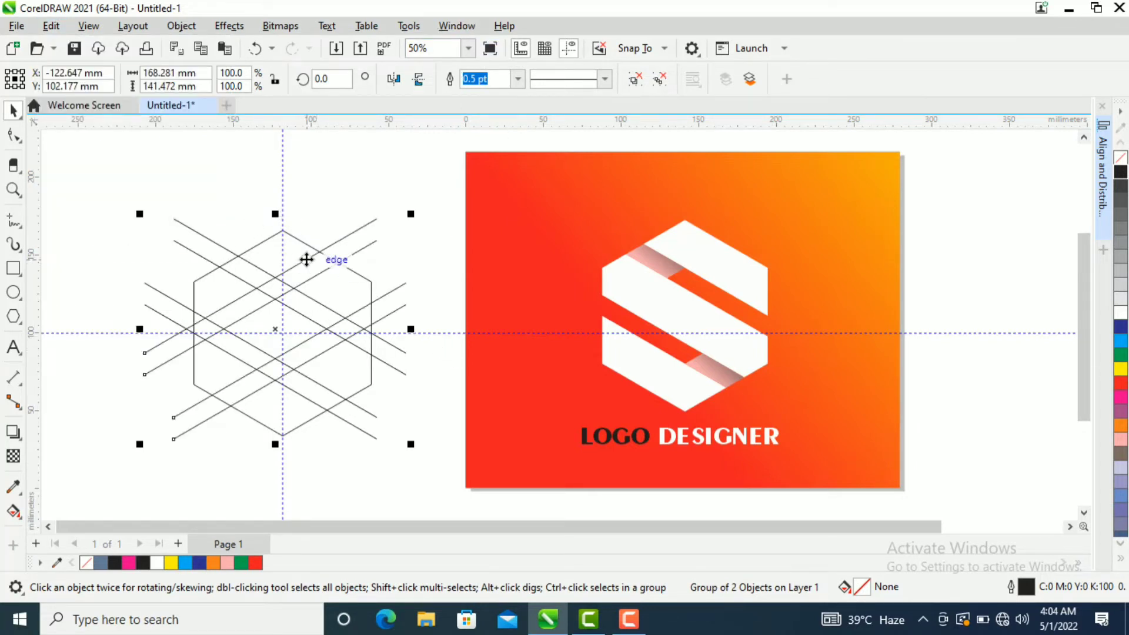
- Move the mirrored line group so its outer lines pass through the midpoints of the hexagon's left and right sides
drag(307, 260, 509, 172)
drag(398, 331, 240, 463)
drag(221, 368, 197, 334)
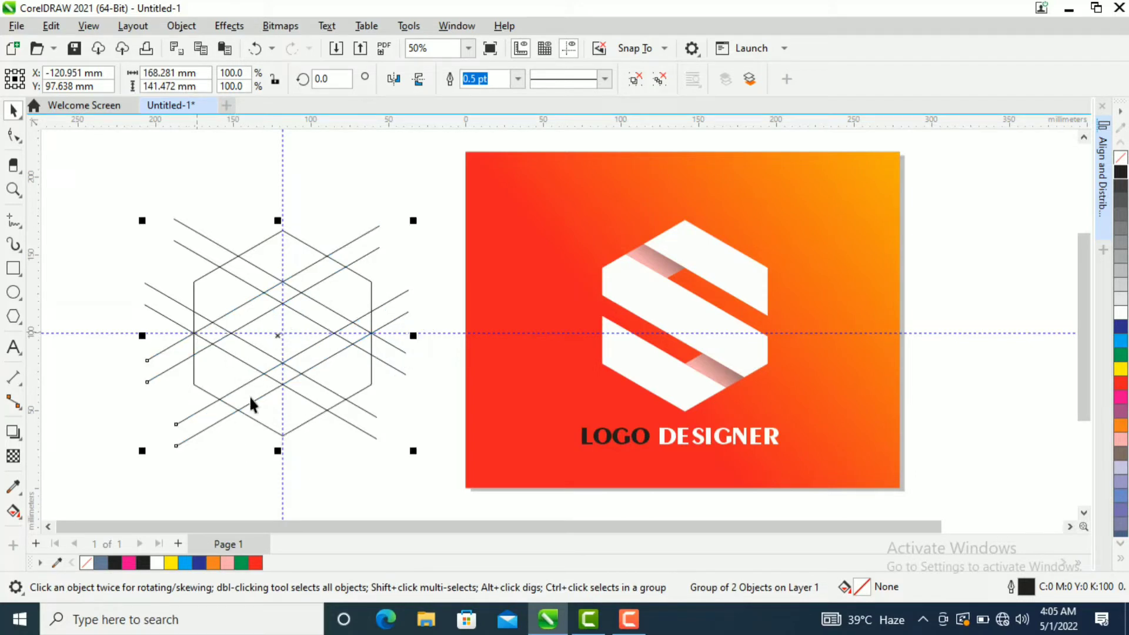
click(109, 392)
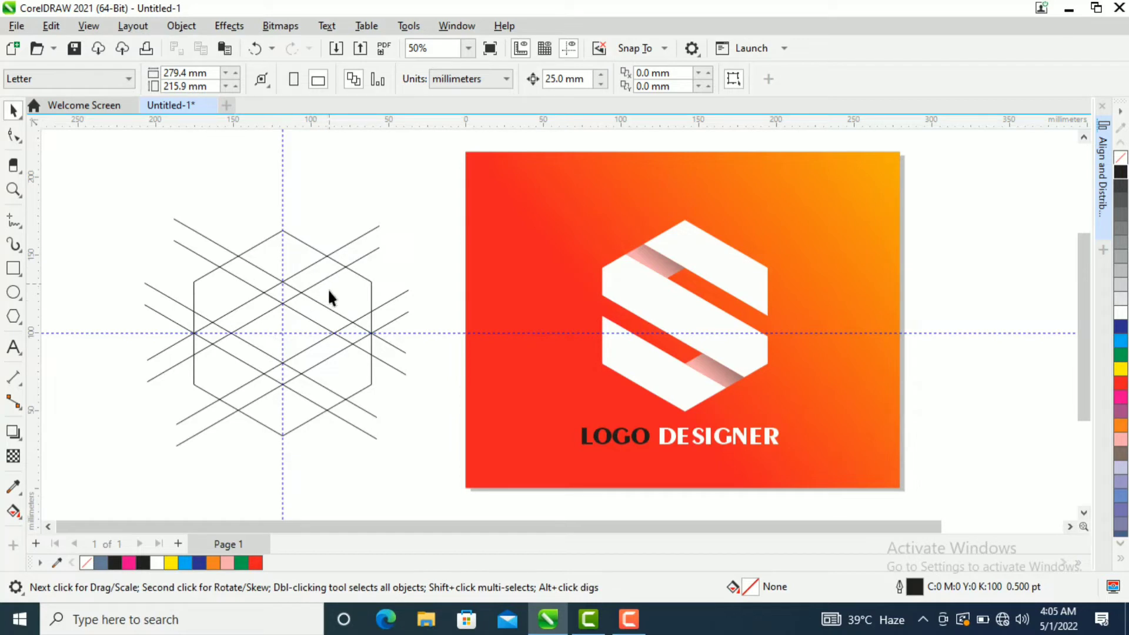
click(20, 500)
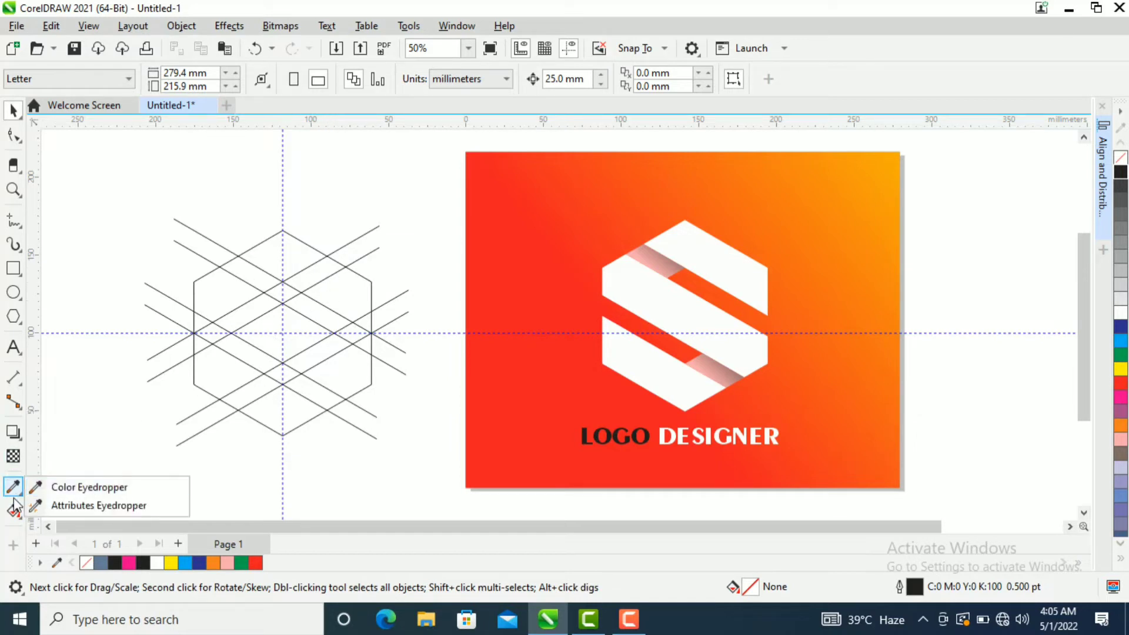
click(14, 509)
click(53, 528)
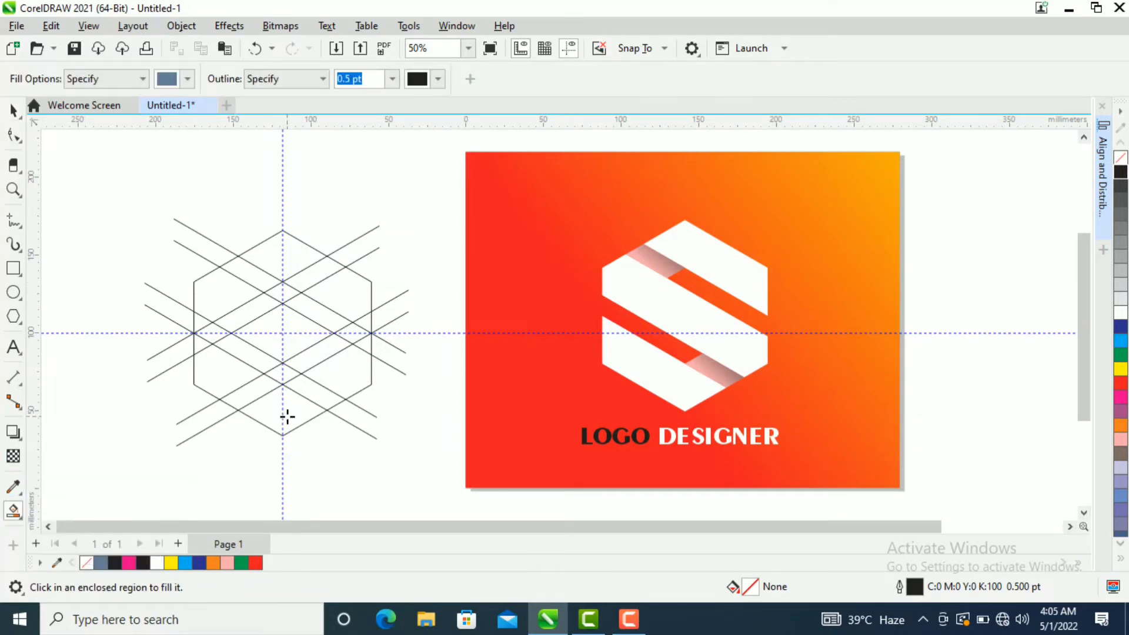
- Delete the vertical and horizontal guidelines
click(13, 109)
click(284, 157)
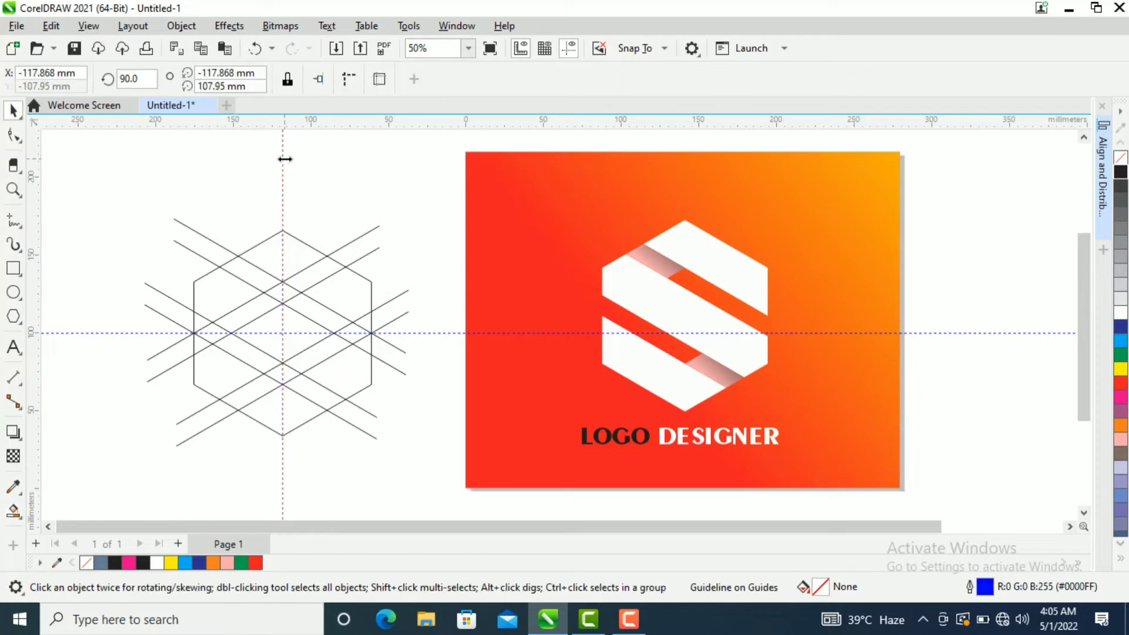
key(Delete)
click(448, 333)
key(Delete)
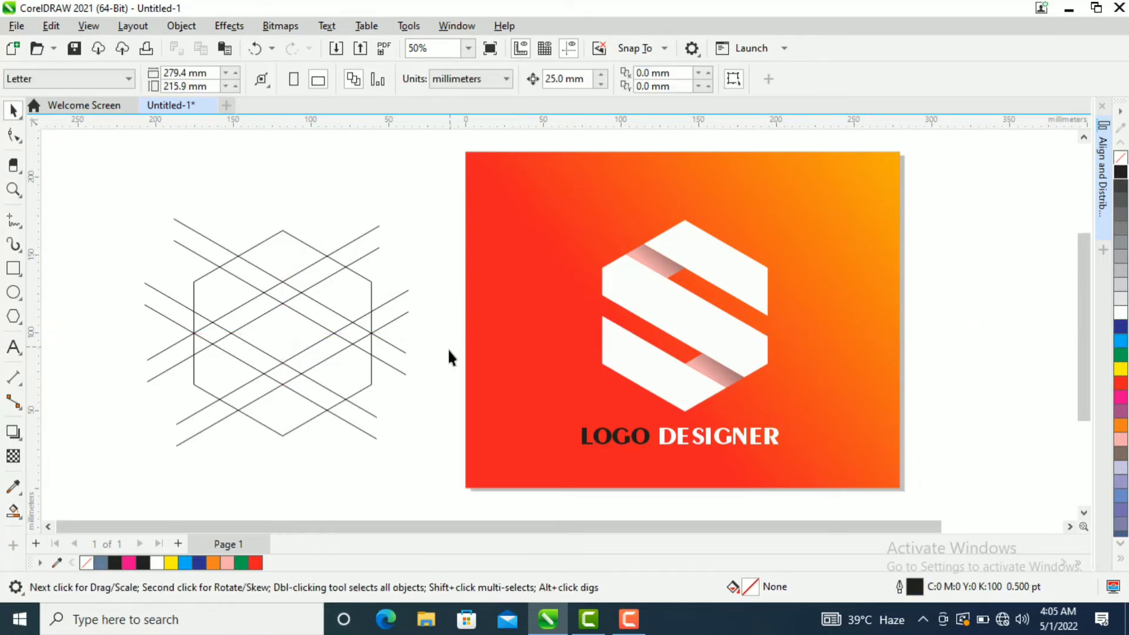
- Use Smart Fill to color all regions of the hexagon's lower-left diagonal band blue-gray
click(13, 510)
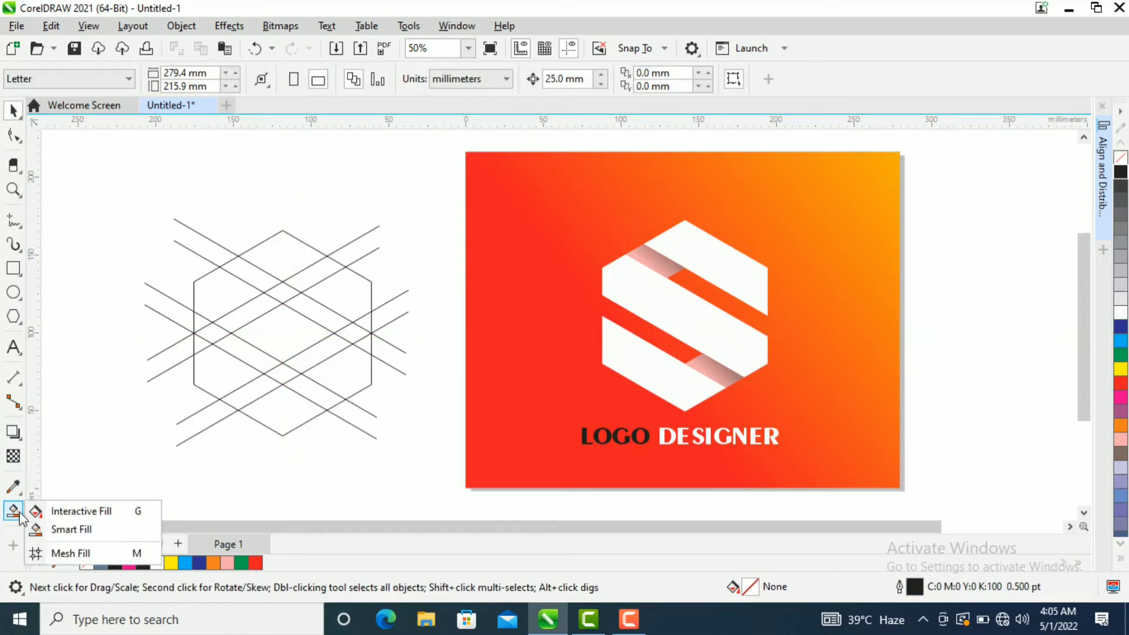
click(59, 529)
click(288, 408)
click(244, 386)
click(202, 348)
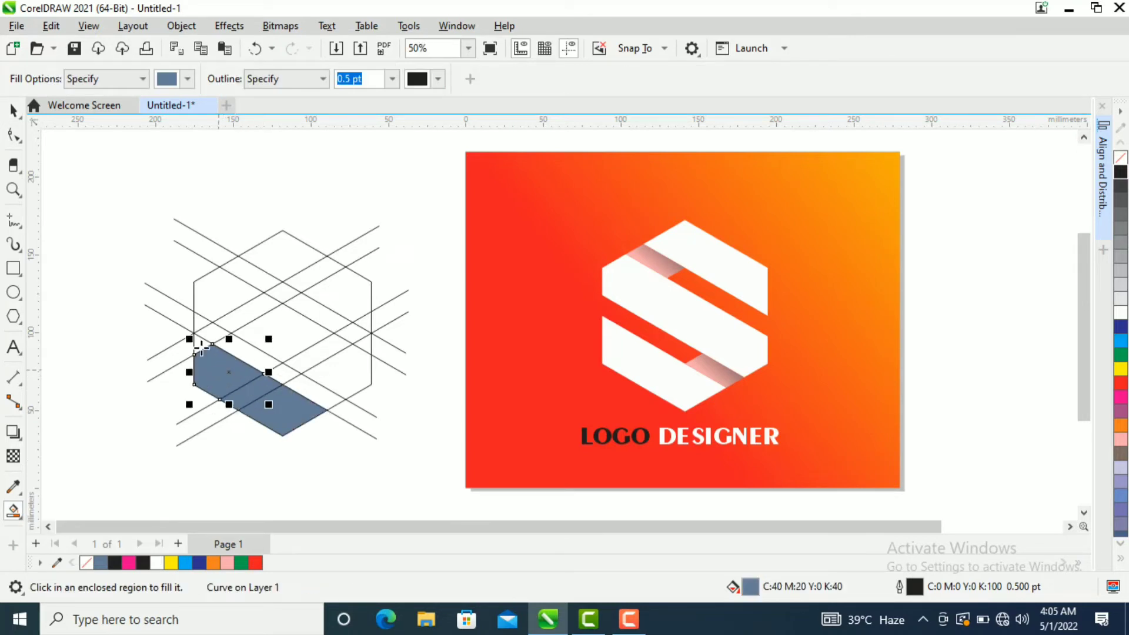
click(197, 347)
- Smart Fill the regions of the wide central diagonal band from the hexagon's upper-left to its lower-right corner
click(226, 296)
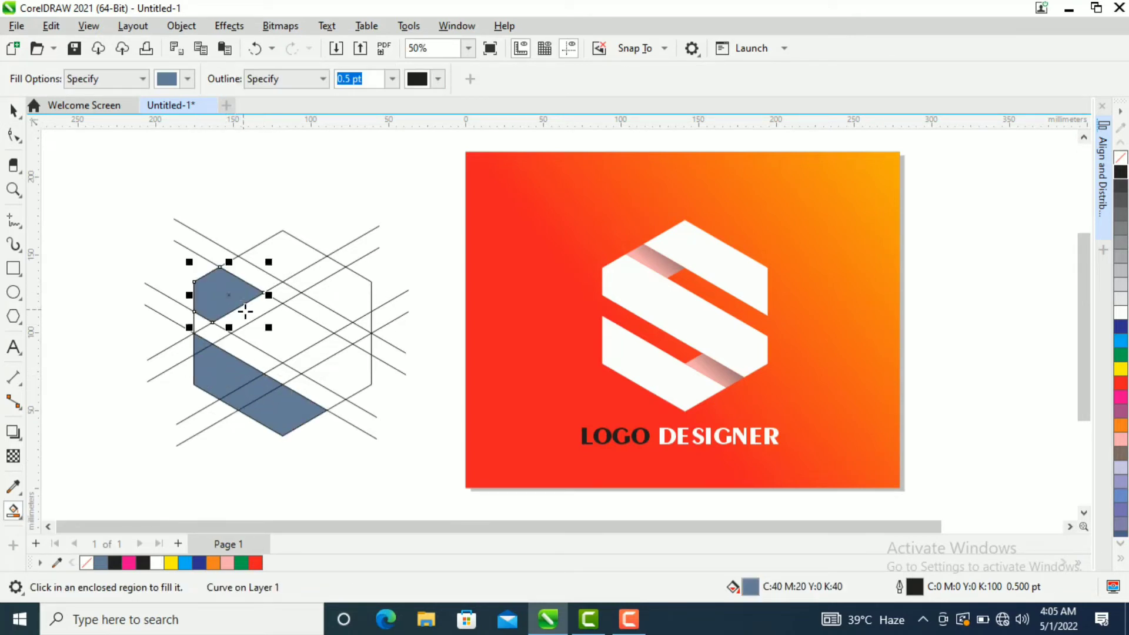
click(245, 311)
click(294, 337)
click(316, 360)
click(347, 383)
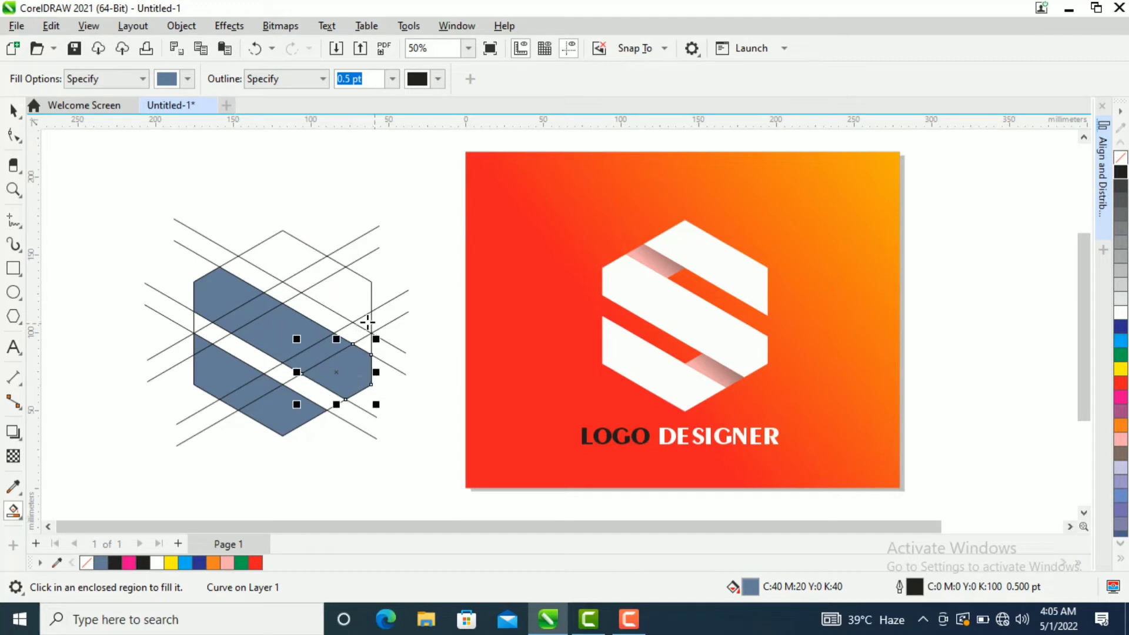
- Smart Fill the regions of the hexagon's upper-right diagonal band up to the top vertex
click(361, 320)
click(344, 302)
click(311, 275)
click(298, 256)
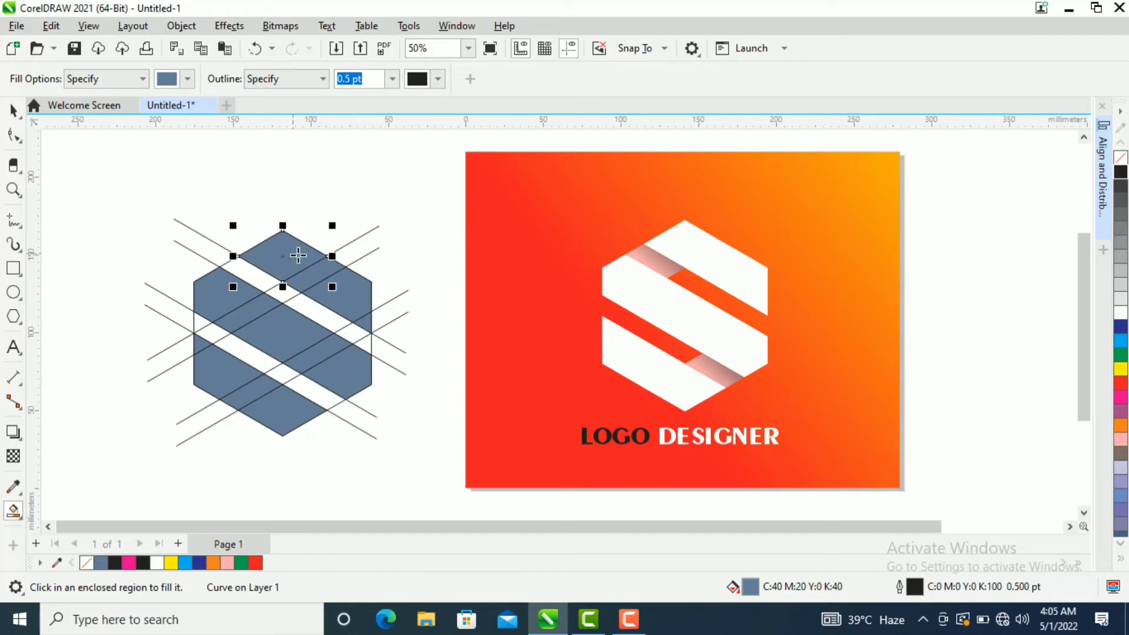
- Smart Fill the two short connecting regions that link the diagonal bands at the hexagon's upper-left and lower-right edges
click(256, 277)
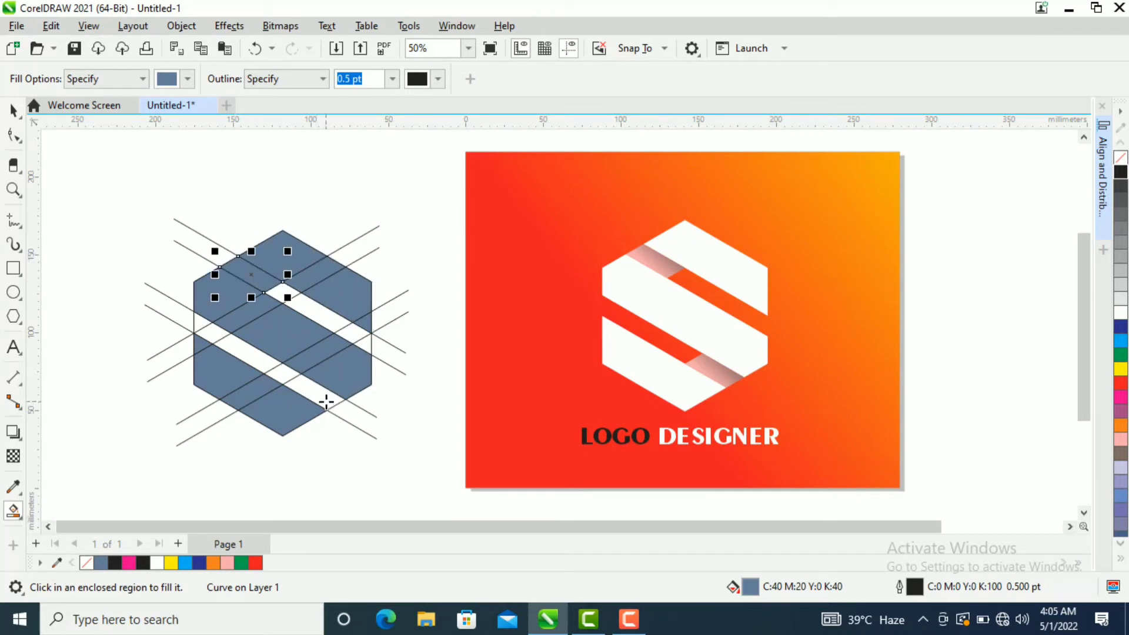
click(326, 402)
- Delete the diagonal construction lines and the original unfilled hexagon, keeping only the filled regions
click(13, 109)
click(191, 230)
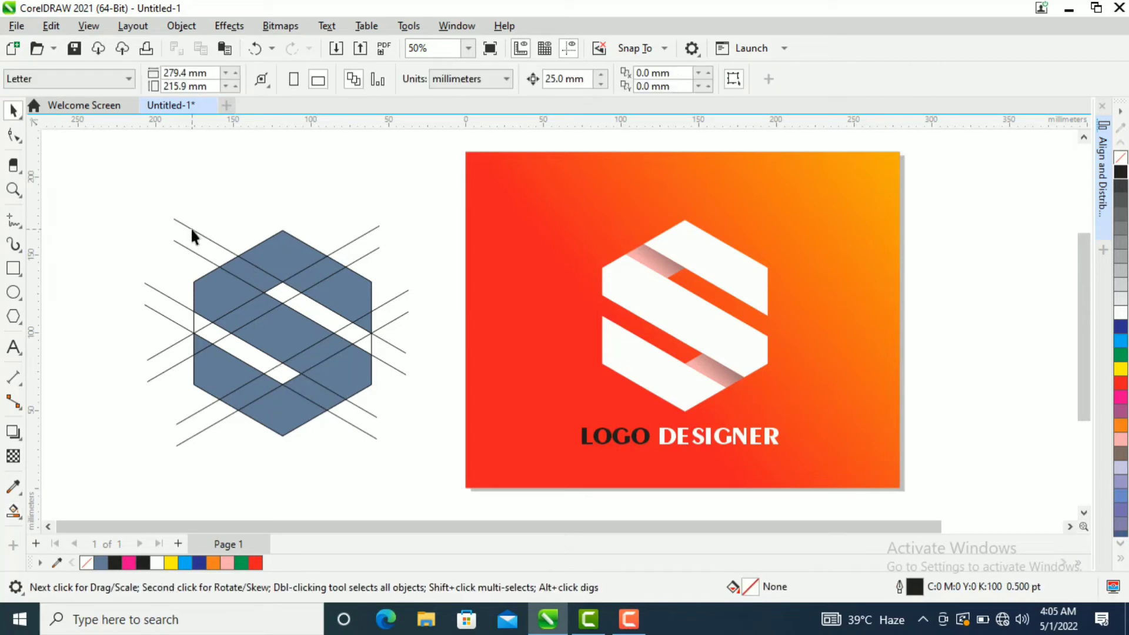
click(192, 229)
key(Delete)
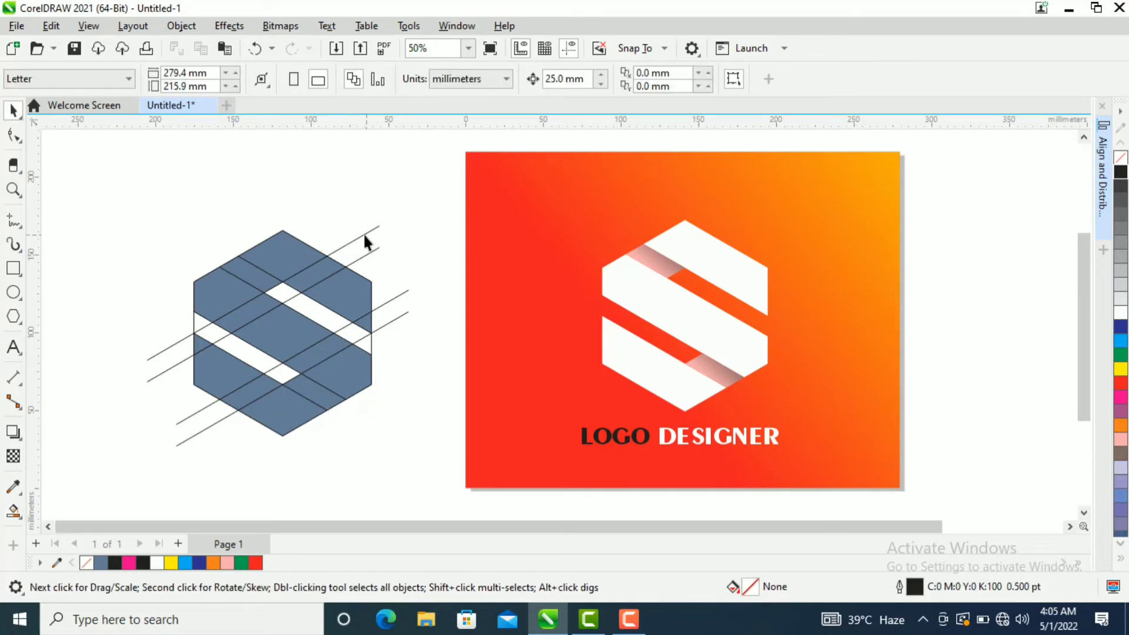
click(362, 234)
key(Delete)
click(371, 339)
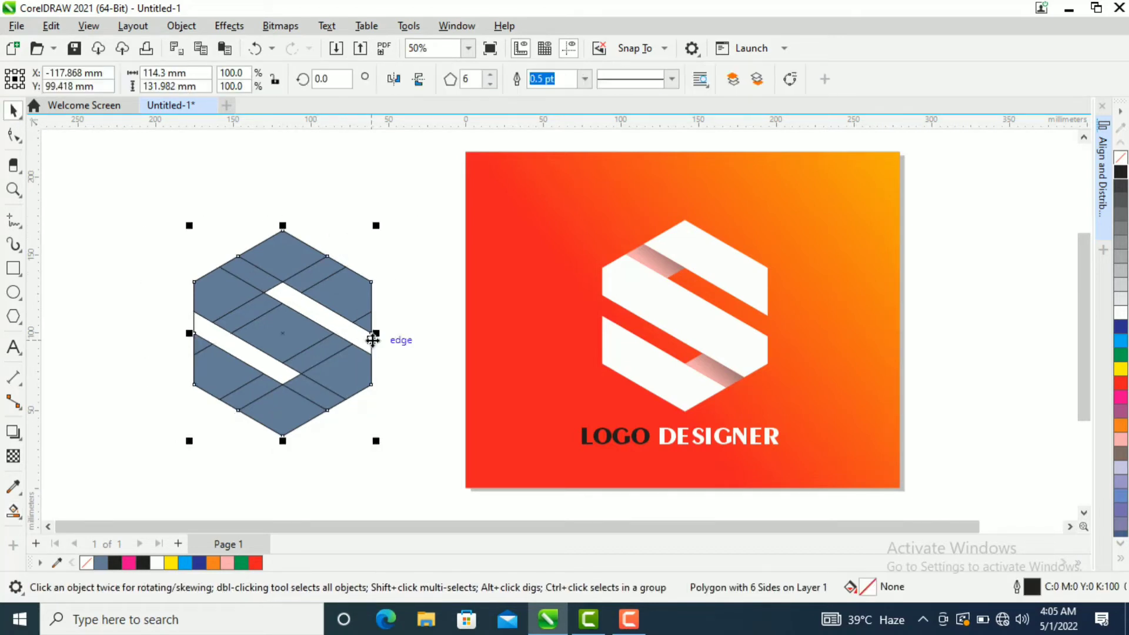
key(Delete)
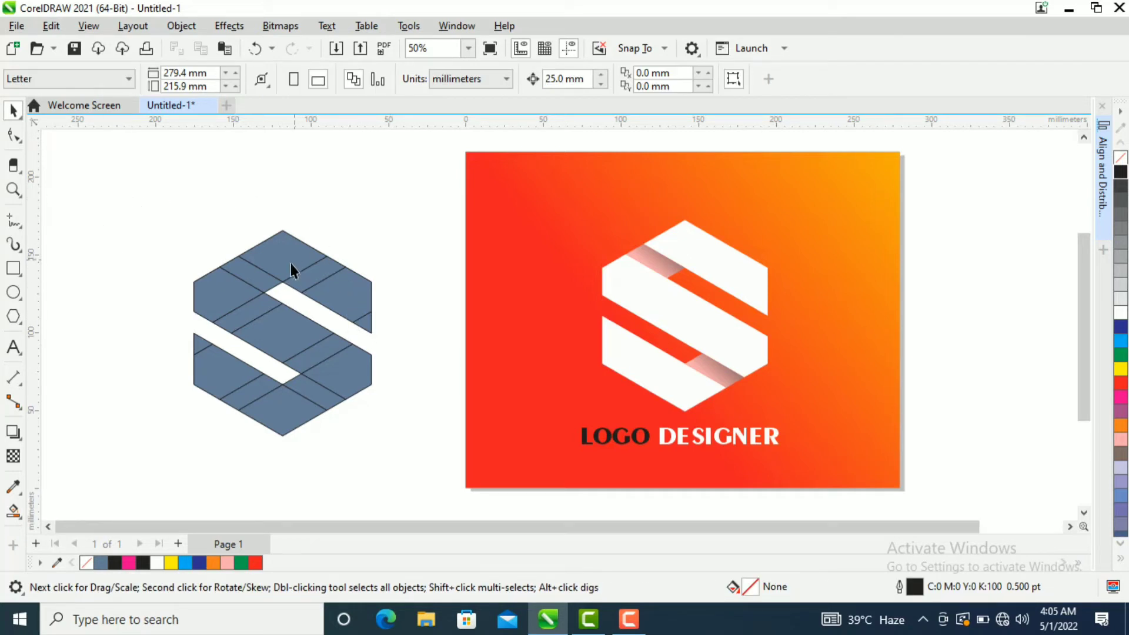
click(307, 264)
shift+click(351, 296)
shift+click(362, 299)
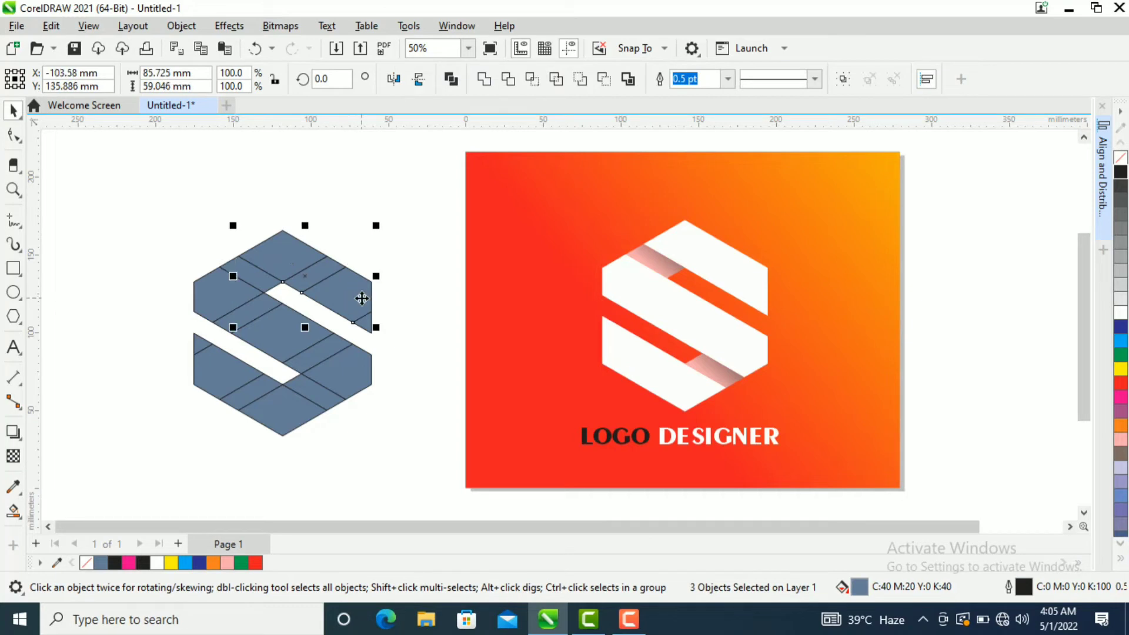
shift+click(365, 330)
click(365, 343)
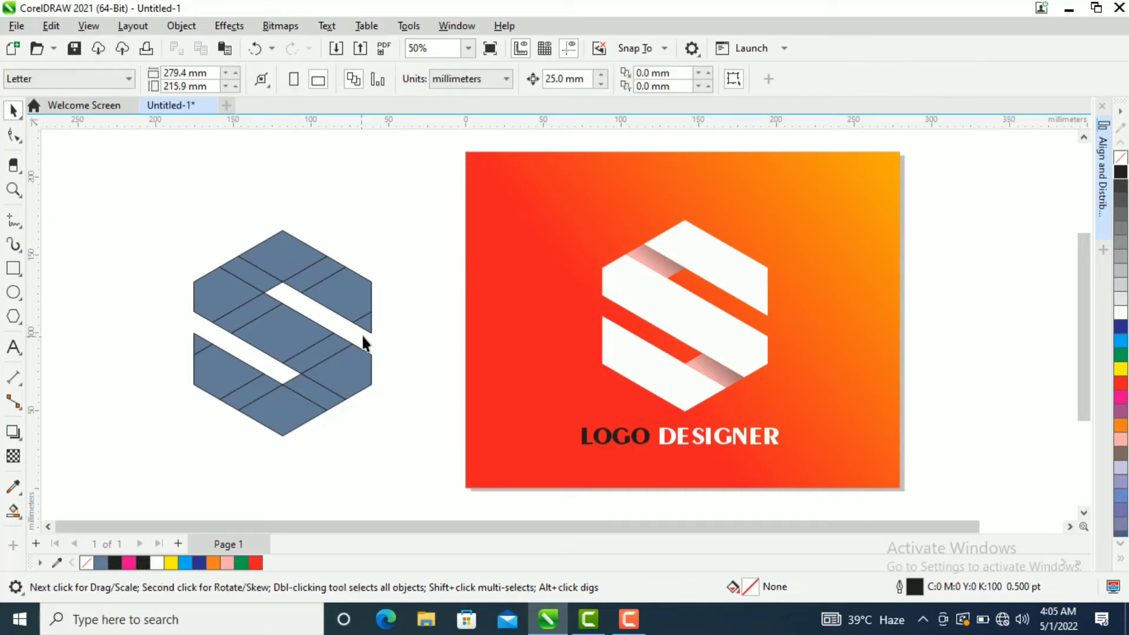
- Weld the four pieces of the upper-right diagonal band into one shape, leaving out the short connecting piece
click(368, 321)
shift+click(337, 291)
shift+click(313, 273)
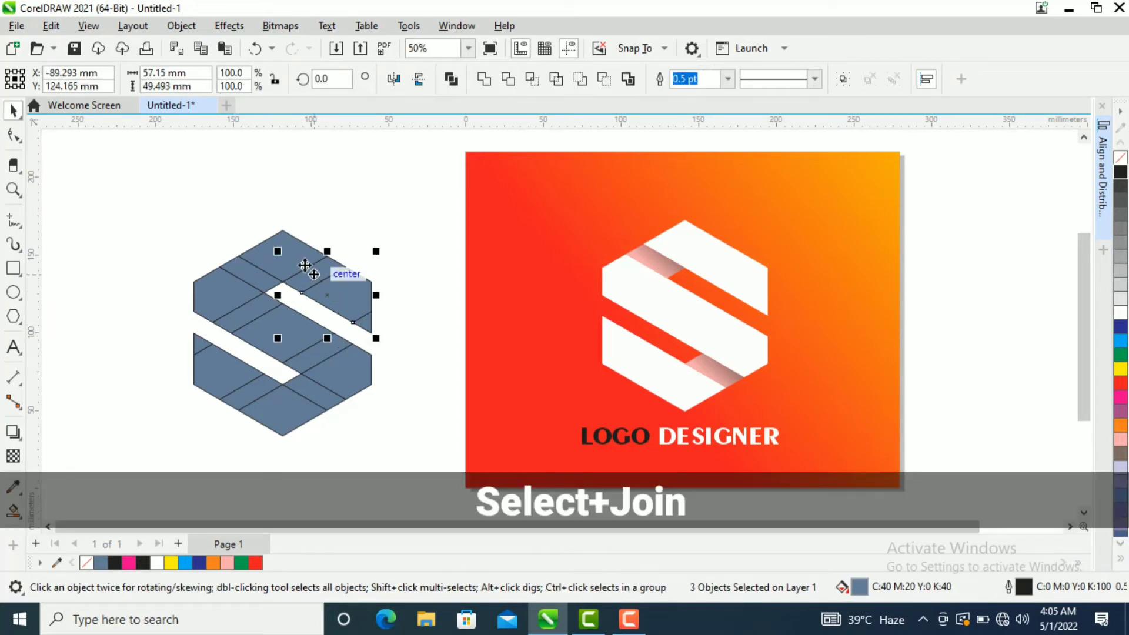
shift+click(263, 259)
click(484, 80)
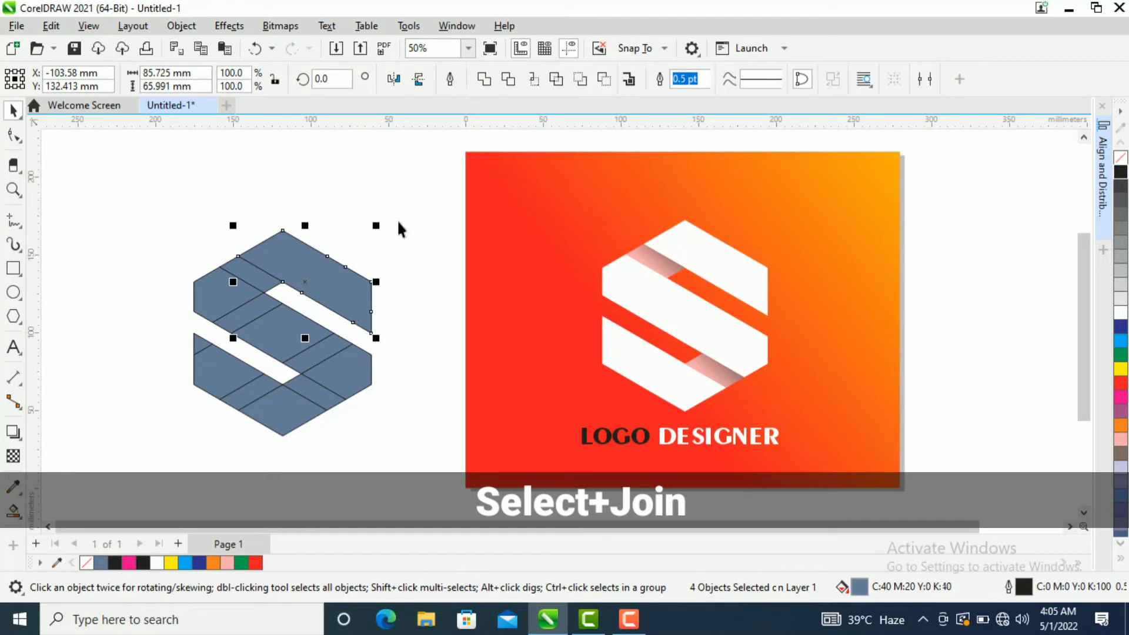
click(393, 254)
- Weld all pieces of the wide central diagonal band into one shape
click(355, 365)
shift+click(290, 337)
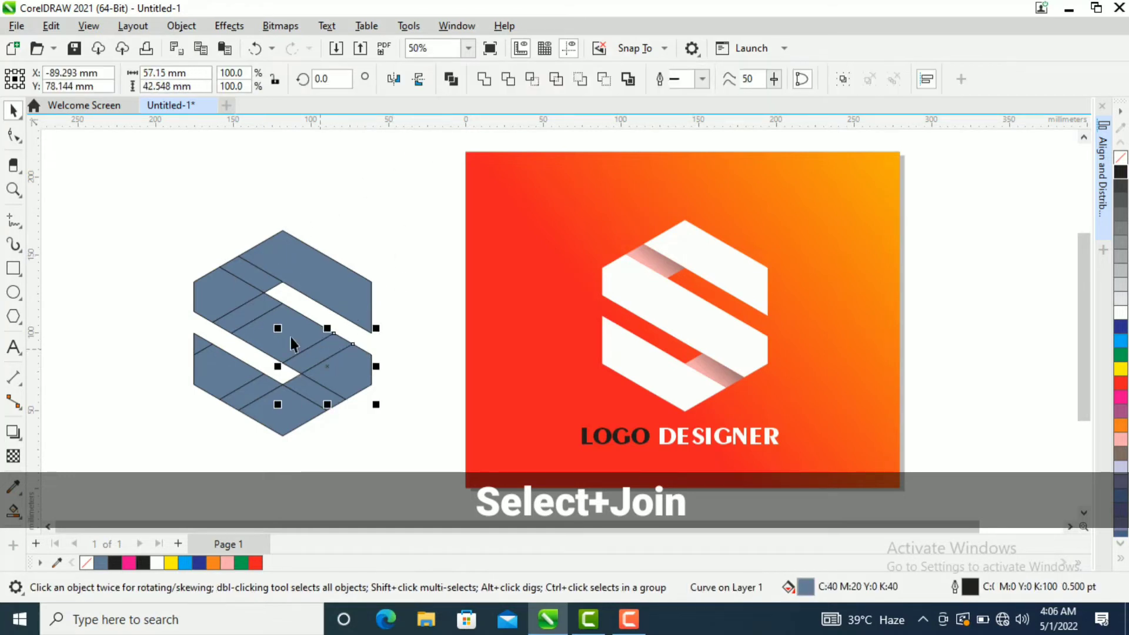
shift+click(269, 333)
shift+click(244, 312)
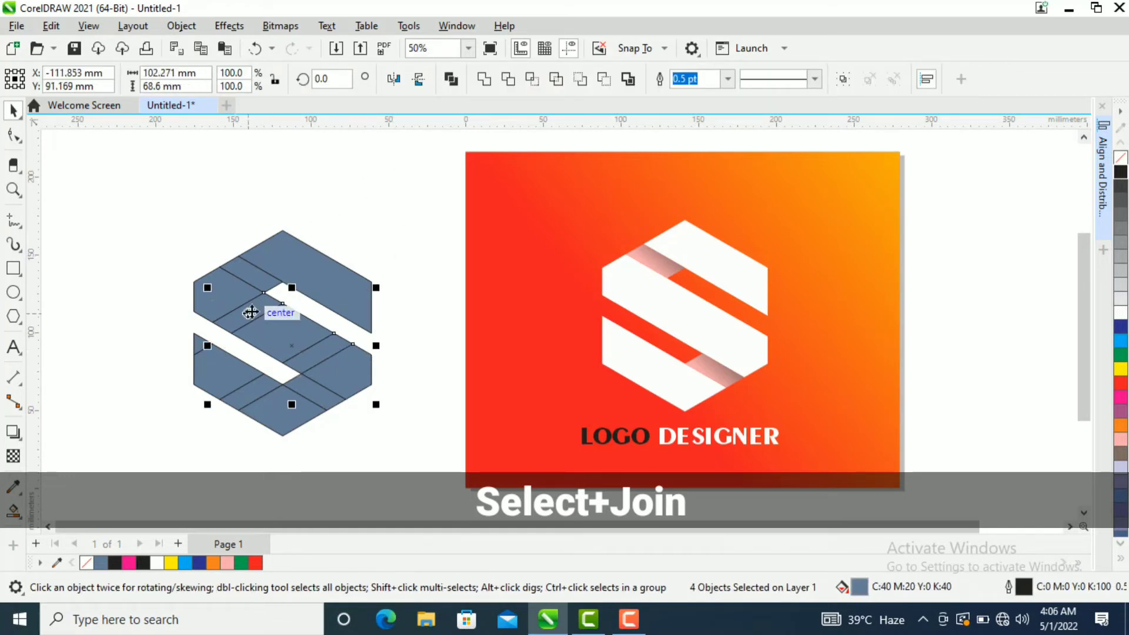
click(486, 77)
click(176, 436)
- Weld the pieces of the lower-left diagonal band into one shape, leaving out the short connecting piece
click(259, 402)
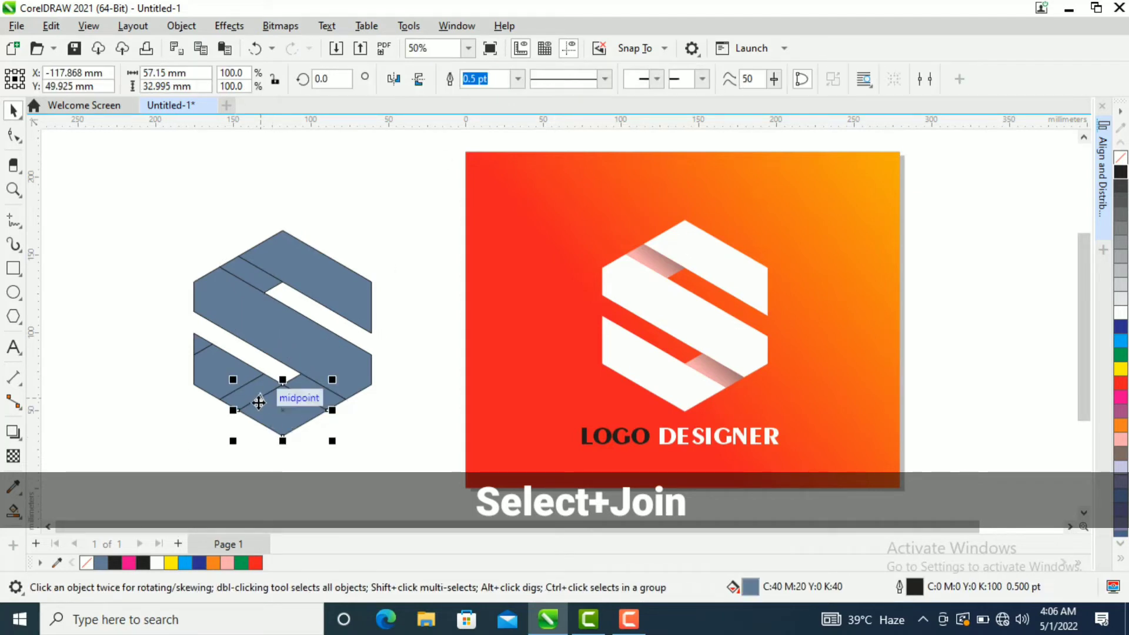
shift+click(207, 383)
shift+click(197, 345)
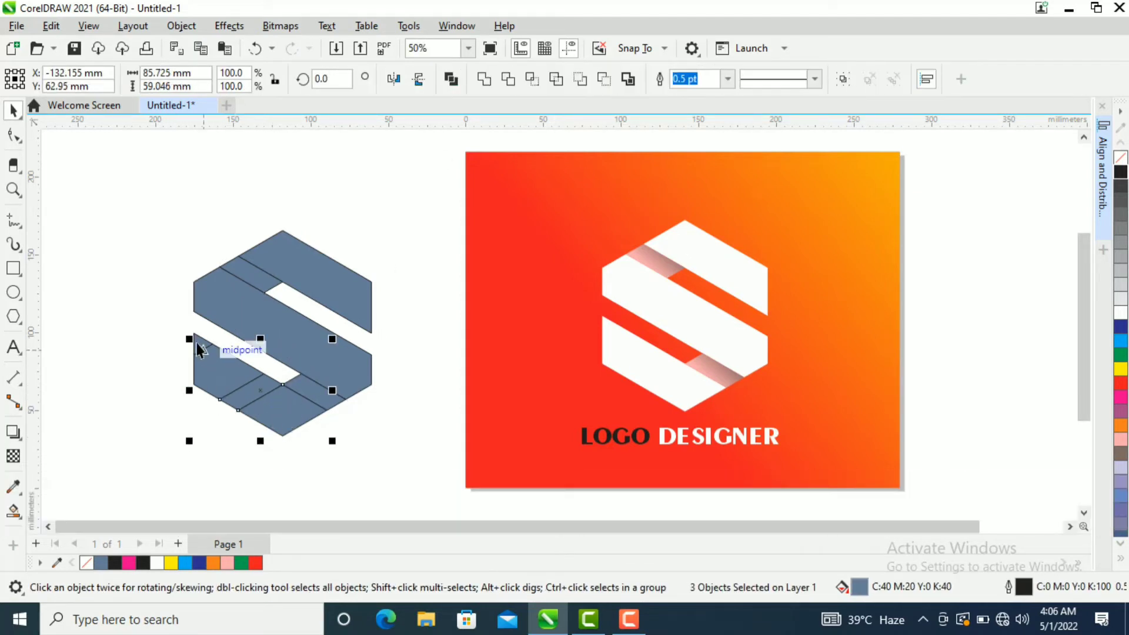
click(484, 79)
click(131, 277)
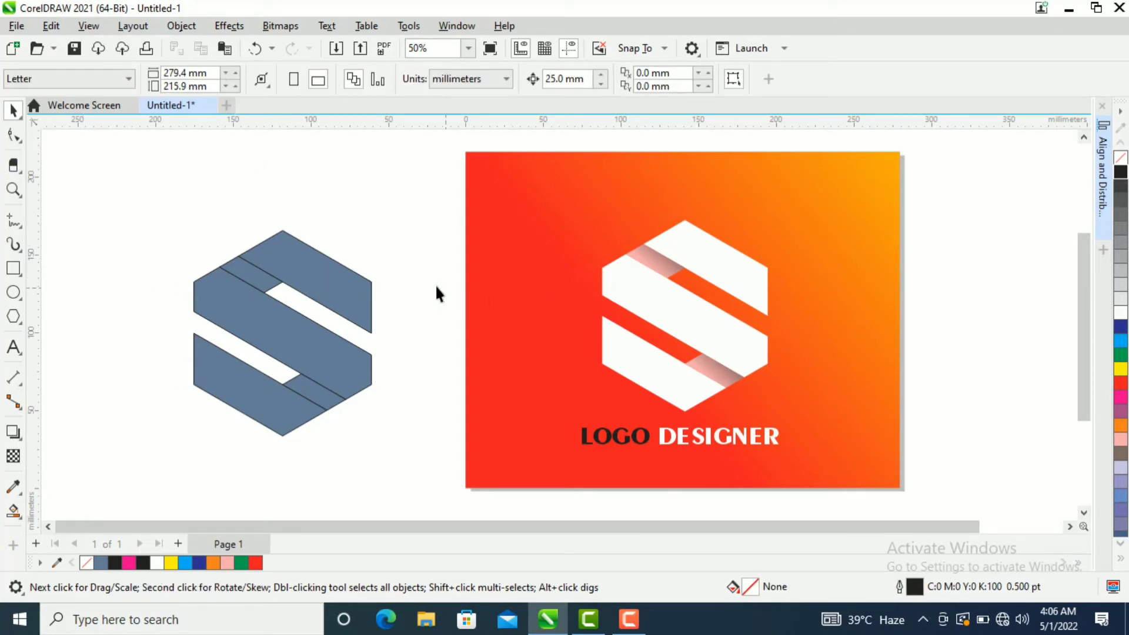
- Apply a linear fountain fill to the short upper-left connecting piece, running diagonally from blue-gray down to white
click(263, 285)
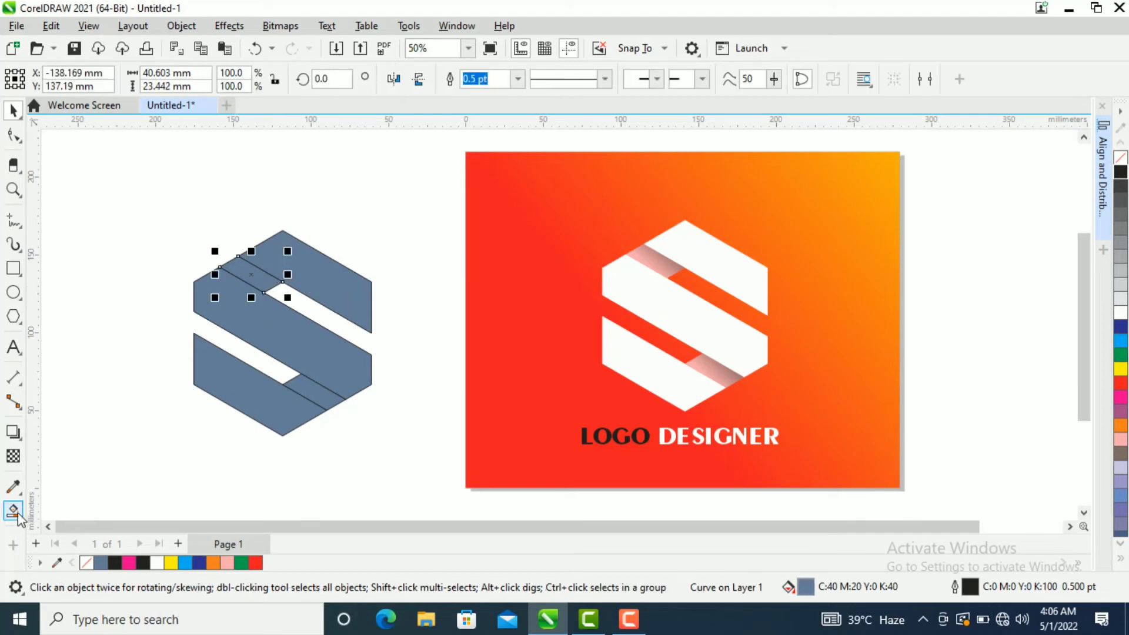
click(13, 510)
click(81, 511)
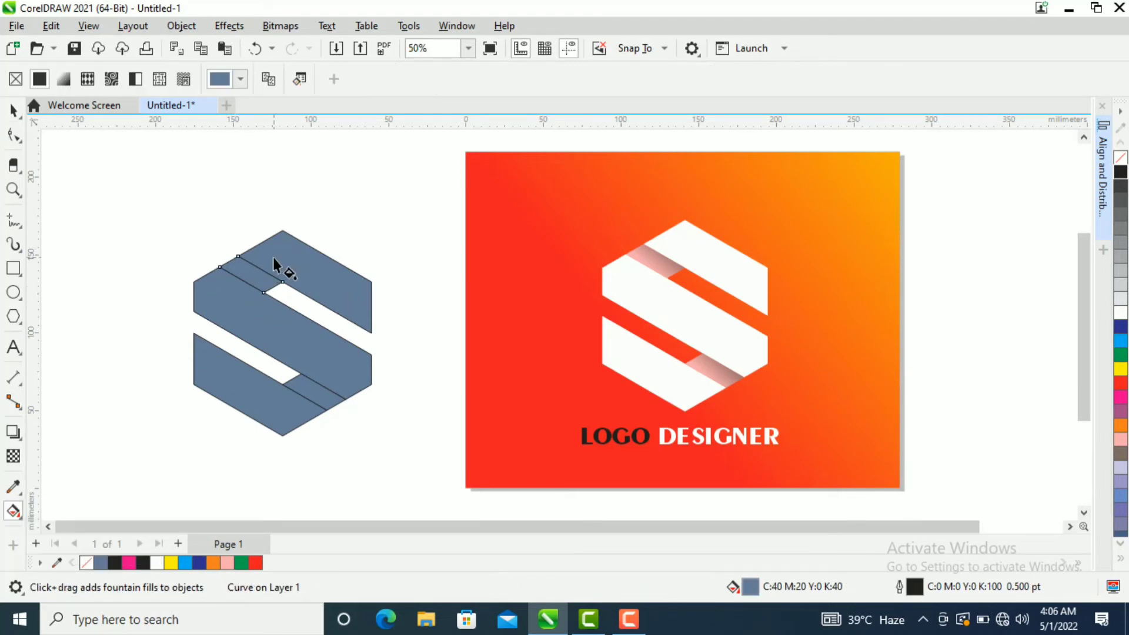
drag(273, 258, 234, 290)
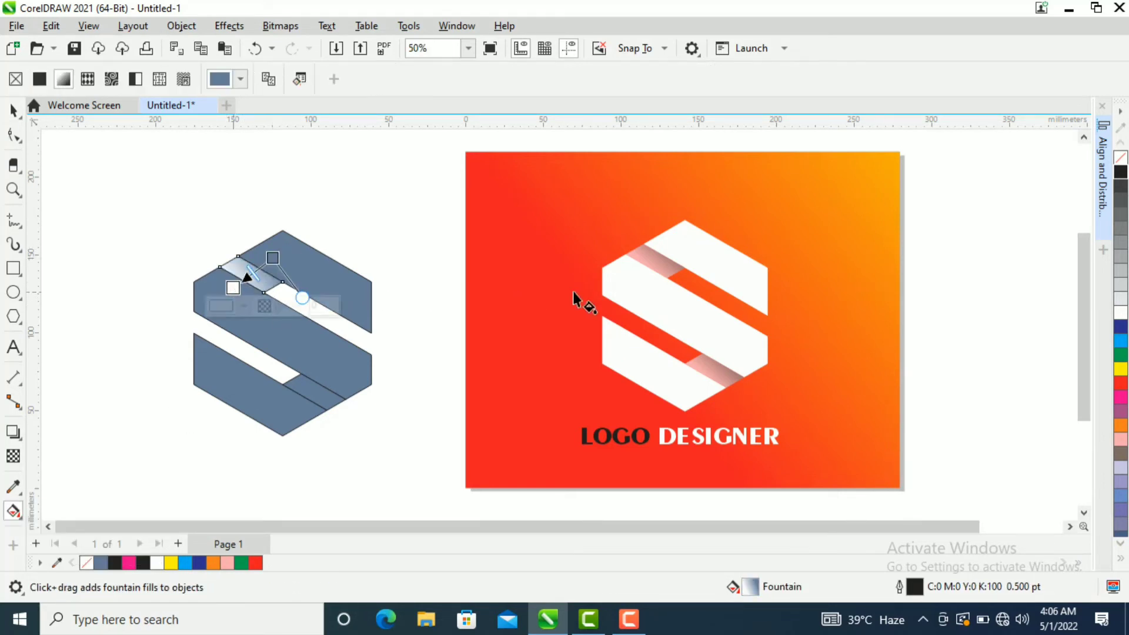
- Recolor the upper connecting piece's gradient from black to light pink and adjust its end nodes to soften the shadow
drag(1121, 179, 600, 199)
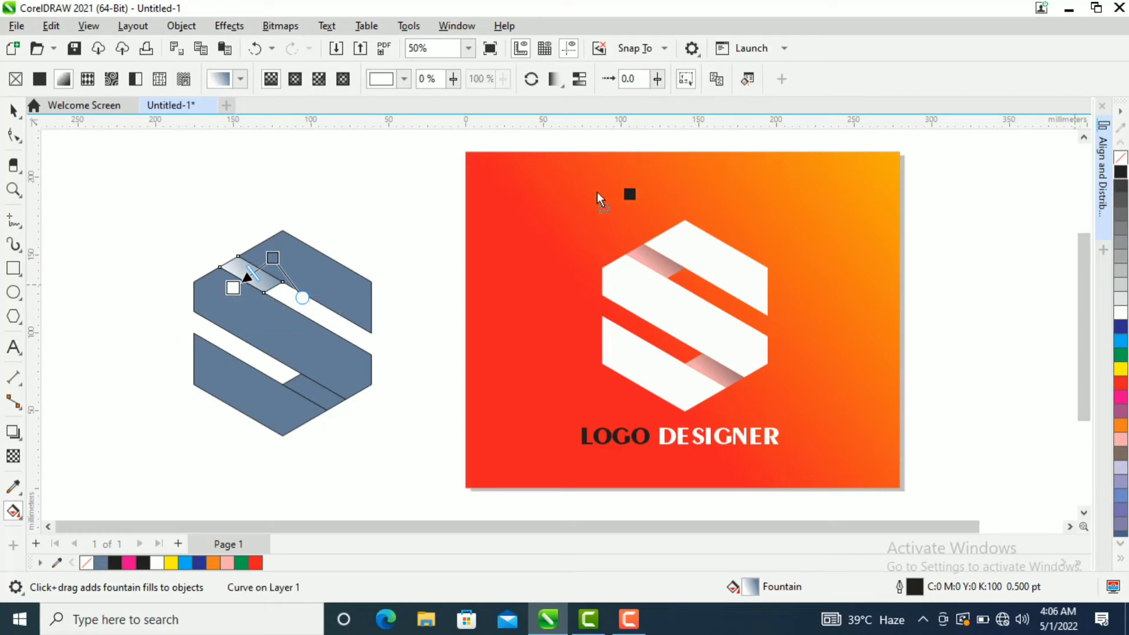
drag(278, 259, 274, 259)
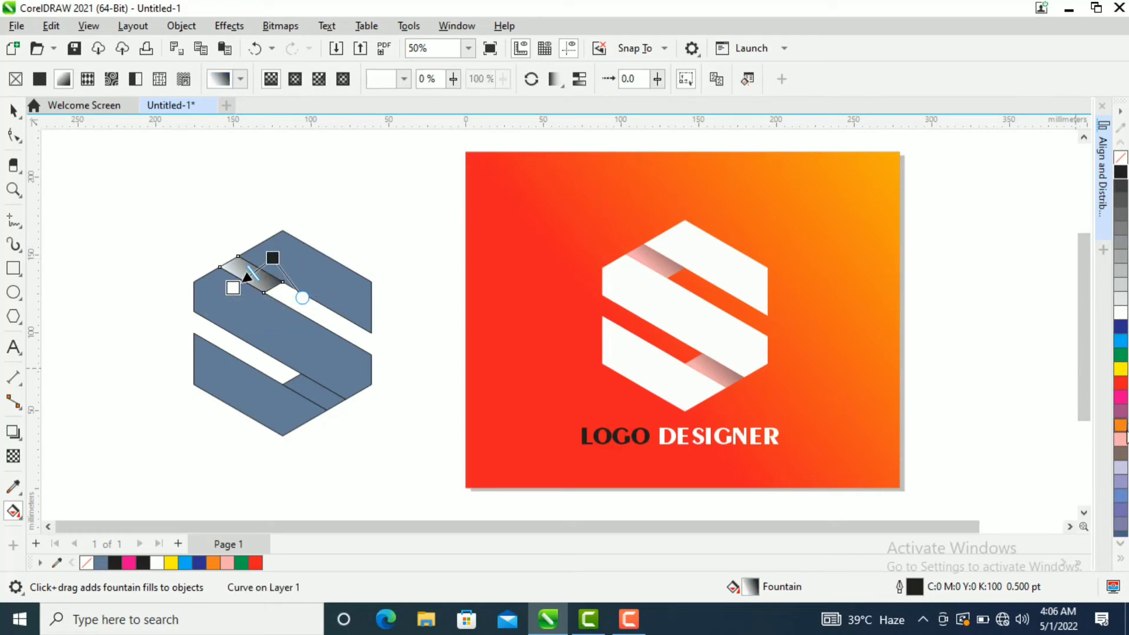
drag(1122, 445, 295, 237)
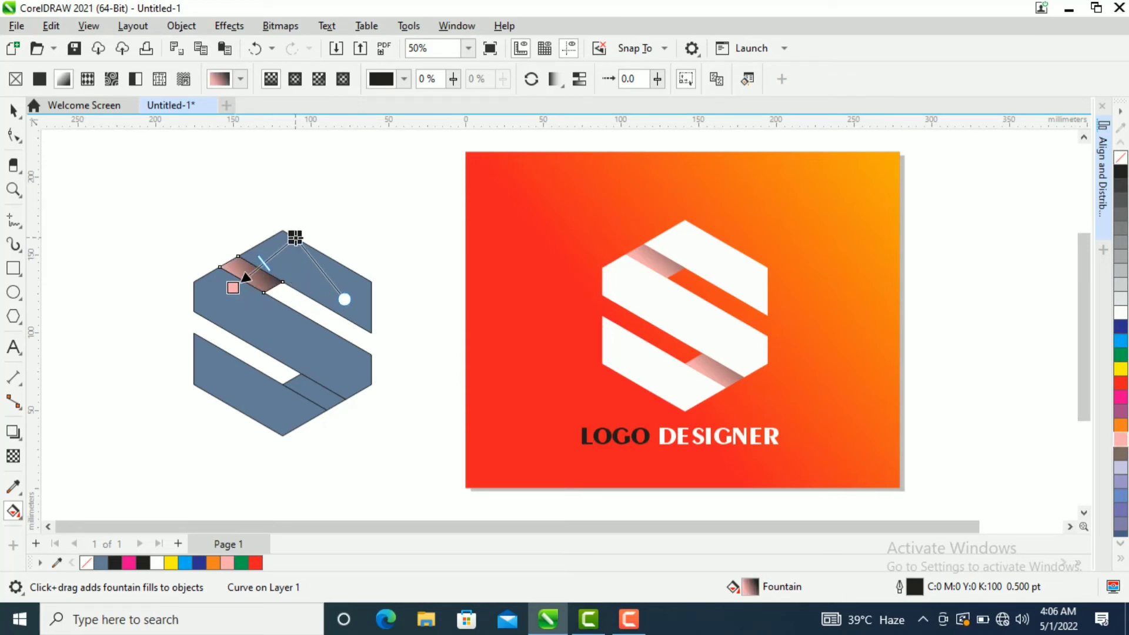
drag(235, 286, 245, 286)
click(244, 287)
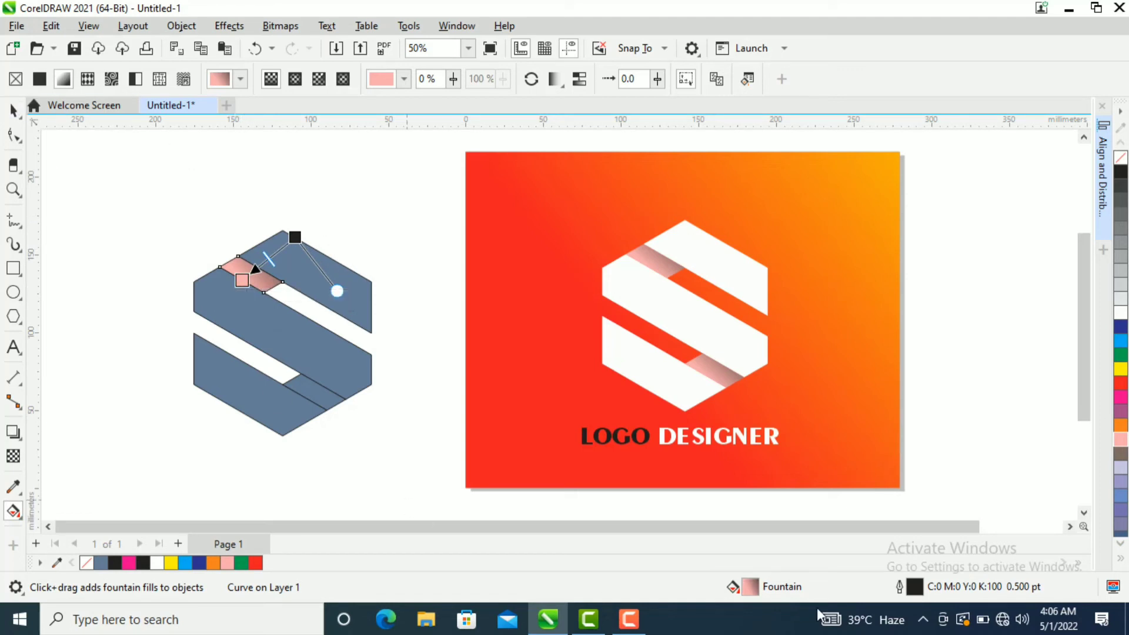
- Copy the black-to-pink fountain fill onto the short lower-right connecting piece and adjust its gradient nodes
drag(740, 589, 325, 405)
click(316, 391)
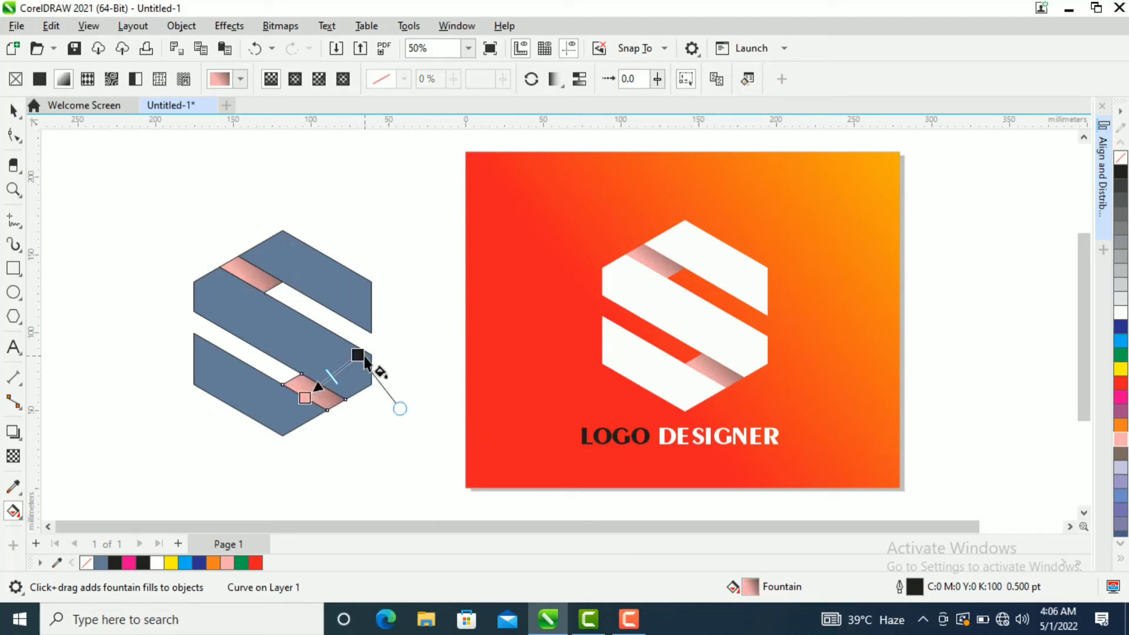
drag(361, 357, 358, 360)
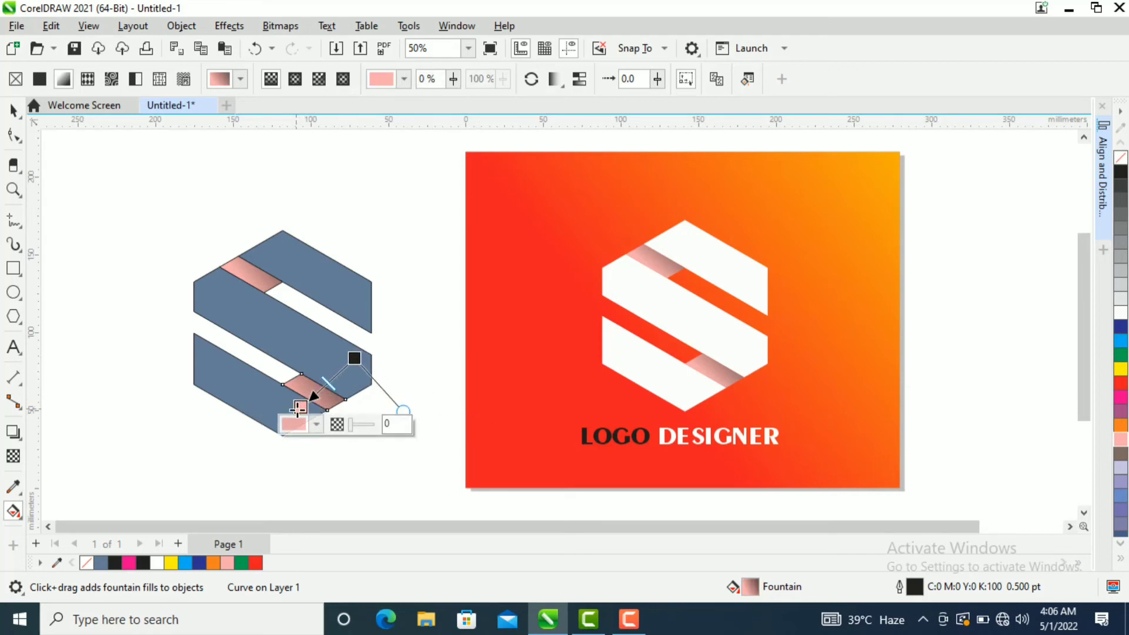
- Move the five logo pieces together about 45 mm toward the reference design
click(16, 111)
click(249, 219)
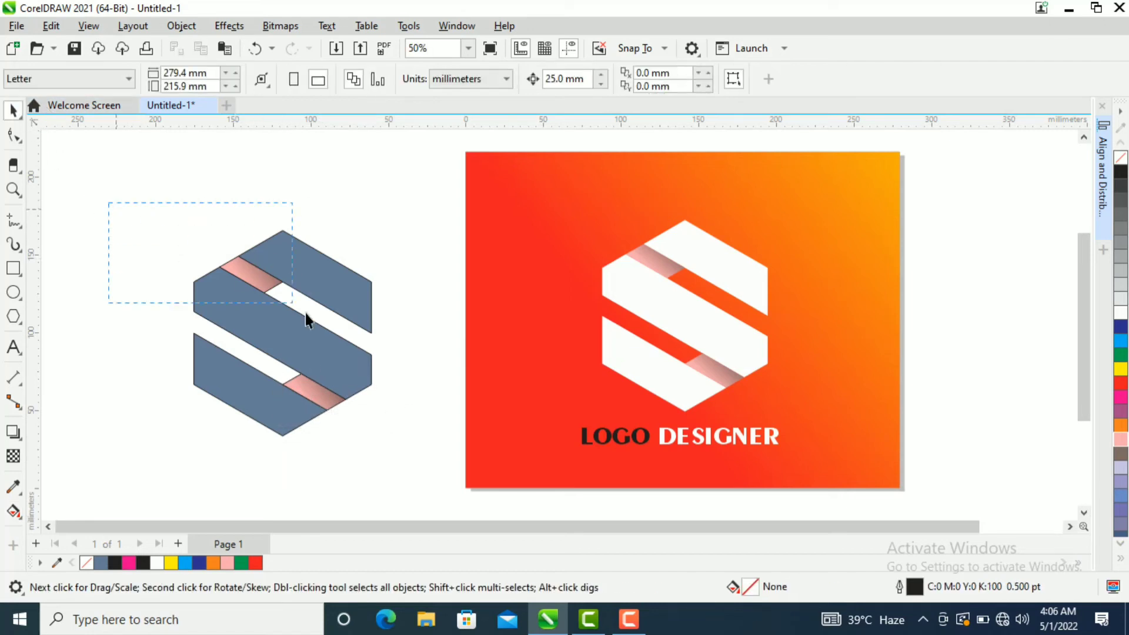
drag(414, 457, 415, 457)
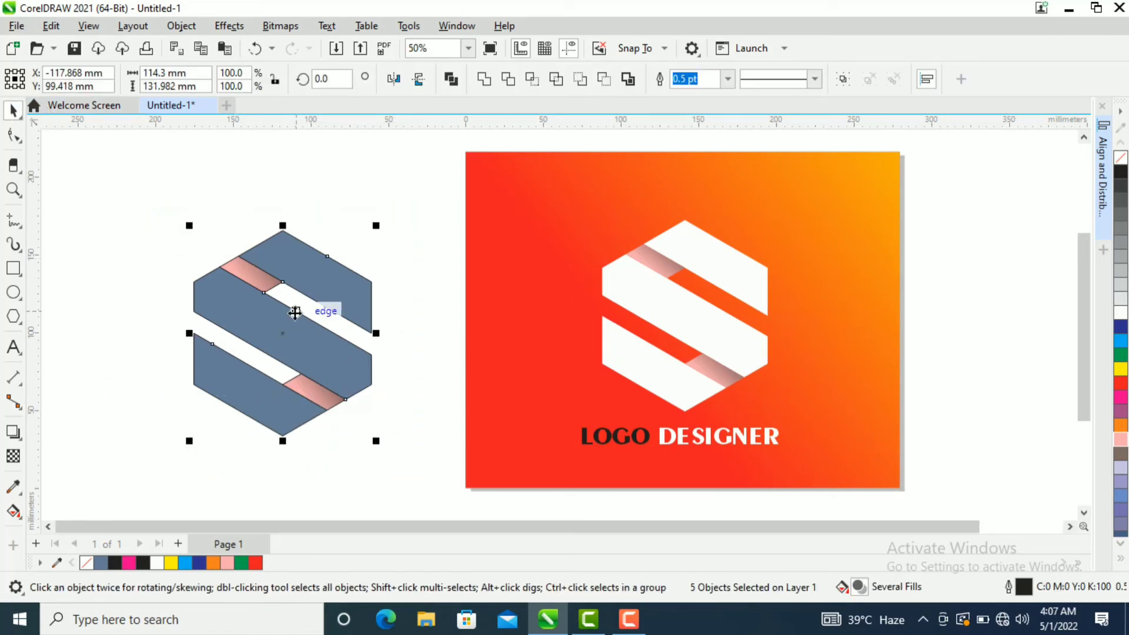
drag(283, 333, 353, 323)
click(219, 259)
- Fill the three diagonal bands of the logo with white
click(383, 307)
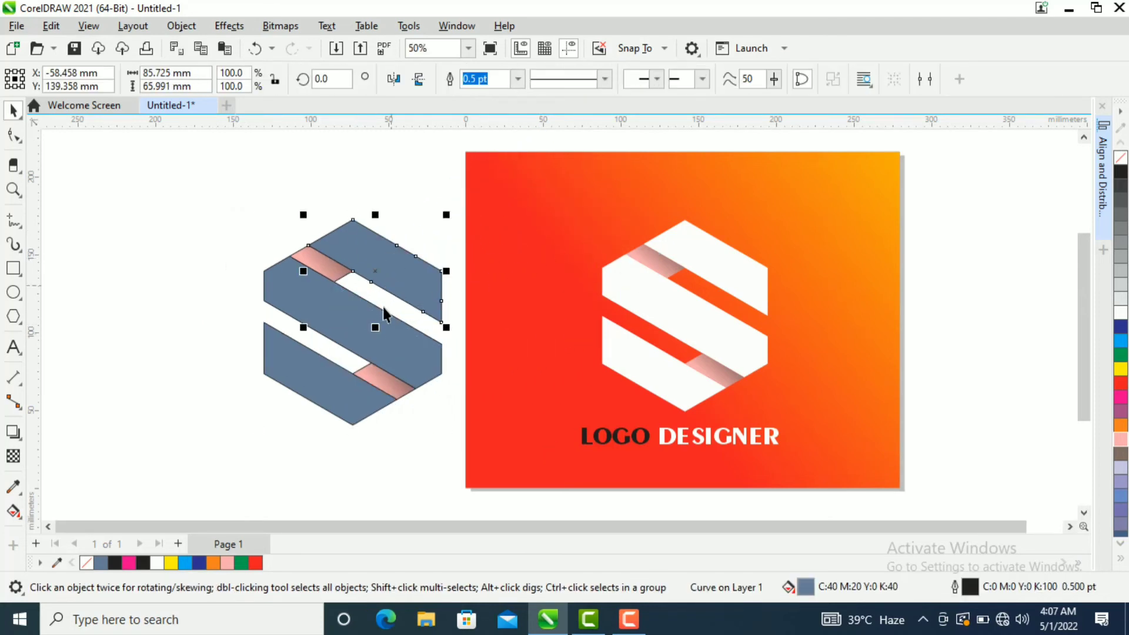
shift+click(320, 381)
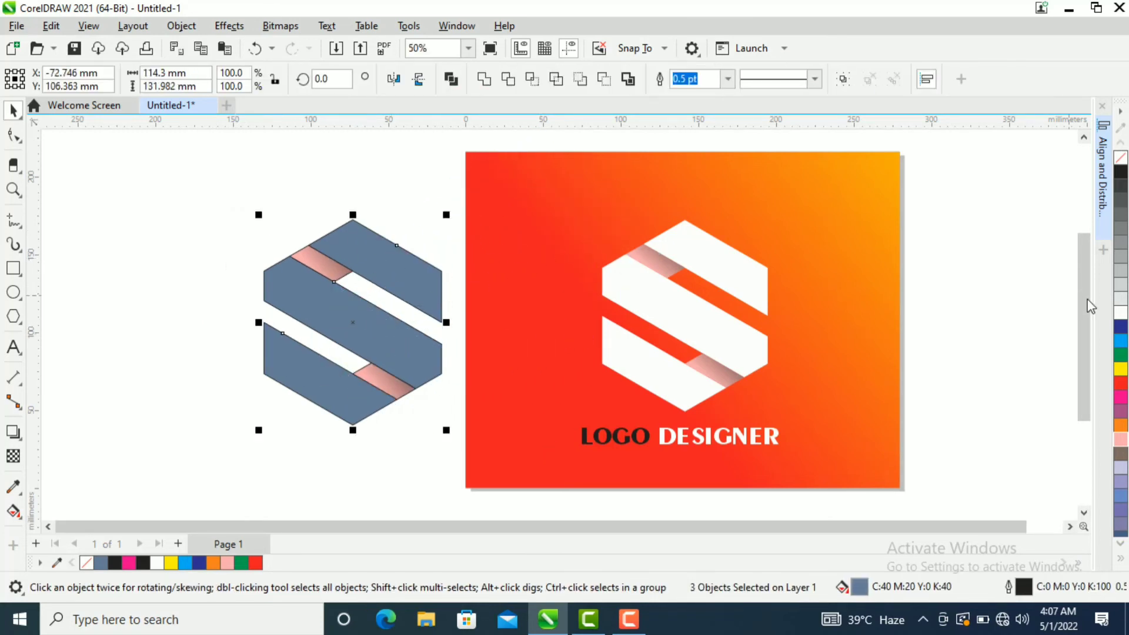
click(1121, 313)
click(154, 350)
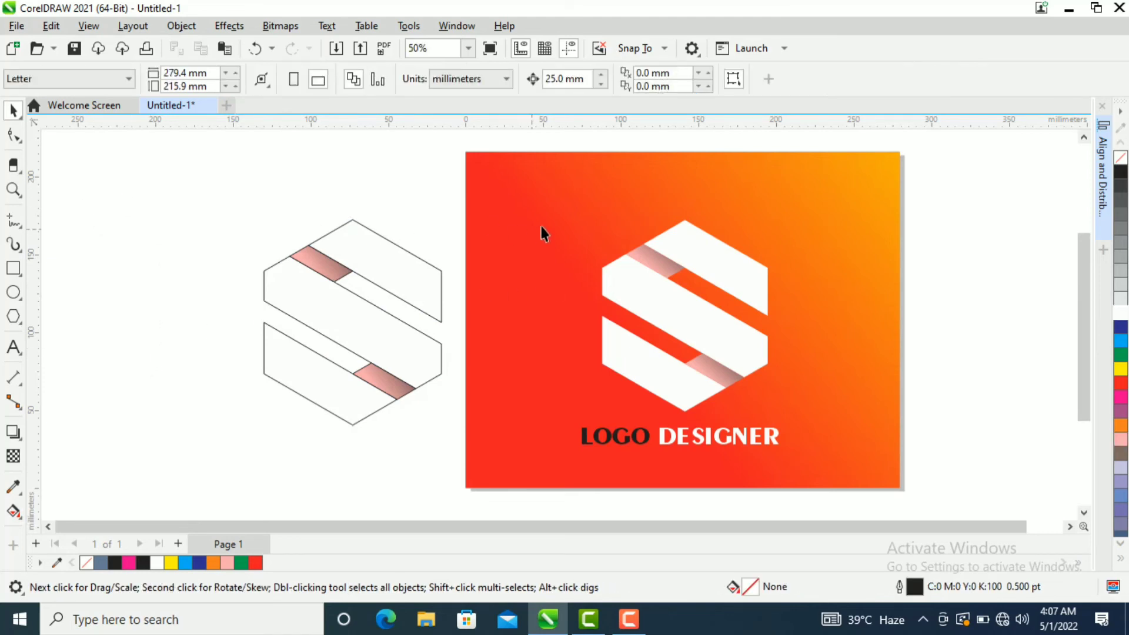
- Place a copy of the reference's red-orange gradient background in the empty area beyond the new logo
click(13, 190)
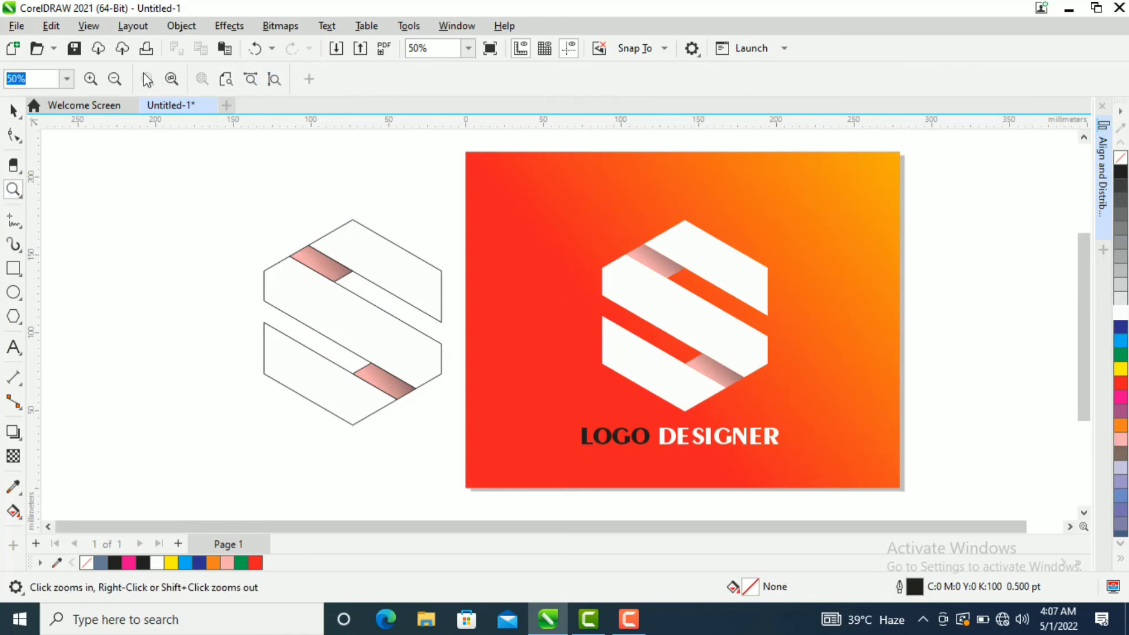
click(115, 79)
click(14, 110)
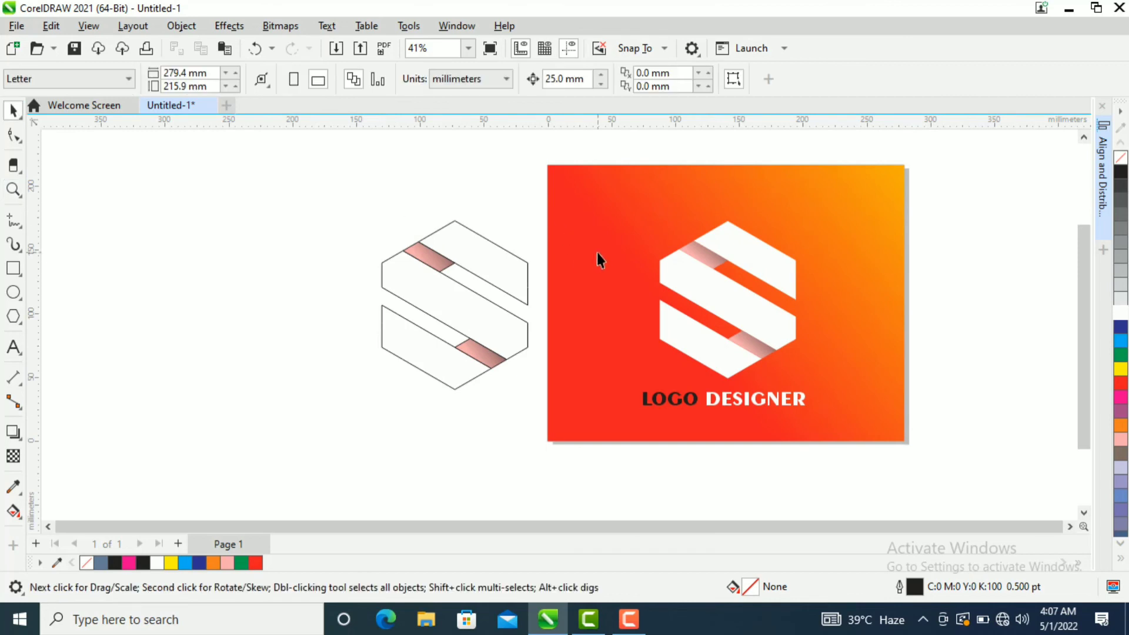
drag(593, 254, 161, 257)
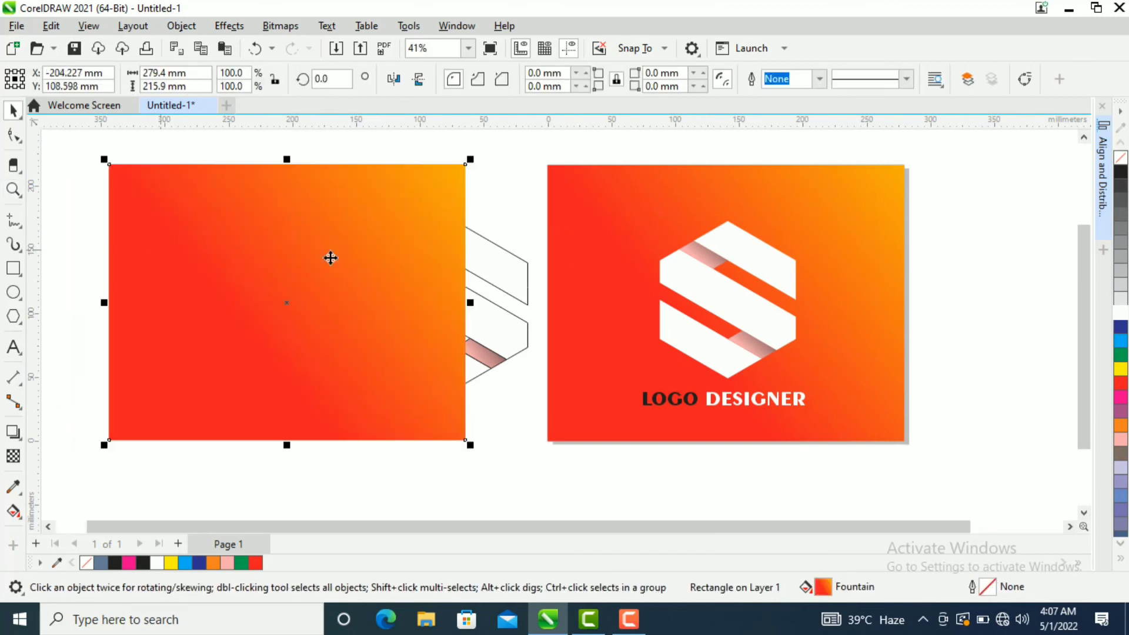
drag(381, 232, 292, 235)
- Move the five logo pieces together onto the middle of the copied gradient background
drag(355, 210, 541, 417)
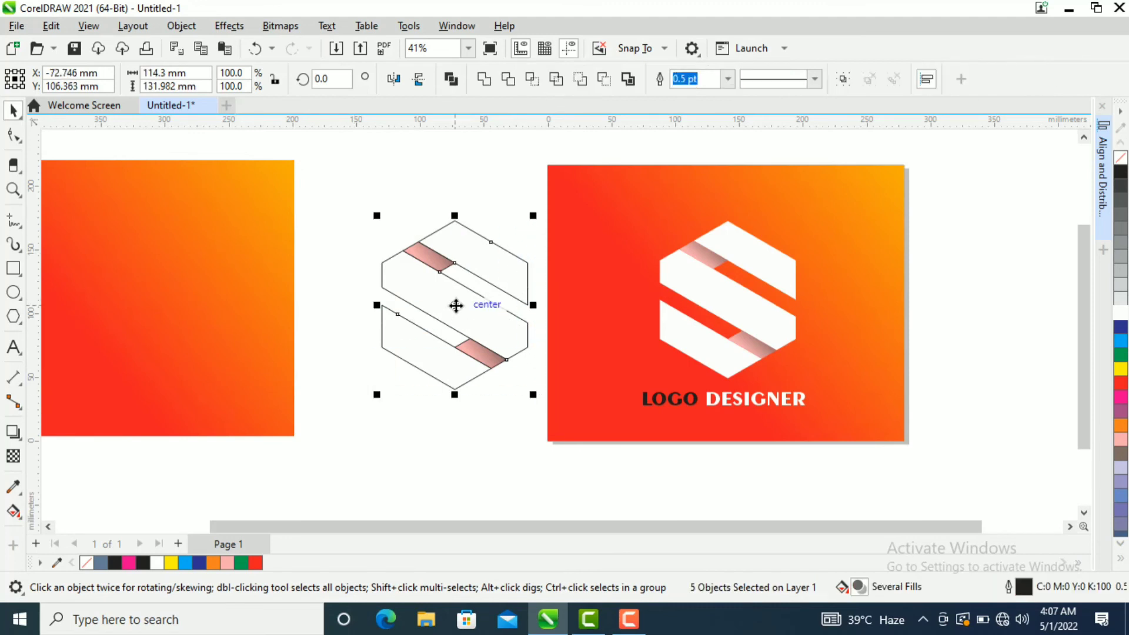
drag(456, 305, 136, 277)
drag(368, 527, 215, 527)
drag(346, 276, 310, 296)
- Bring the logo pieces in front of the gradient background and remove their black outline
key(ctrl+Page_Up)
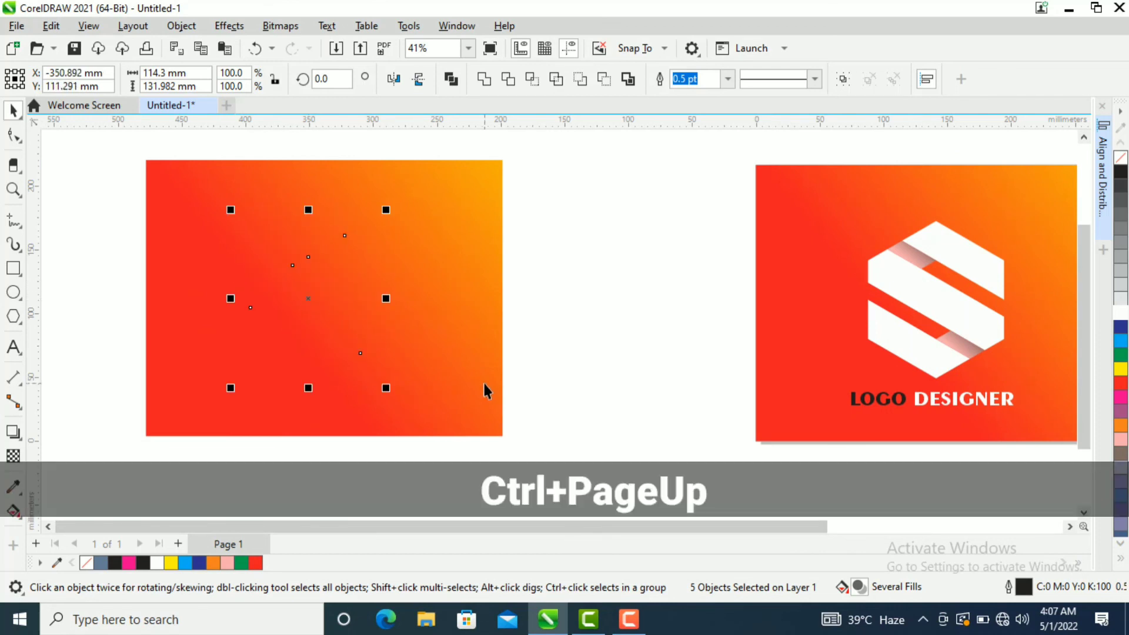
key(ctrl+Page_Up)
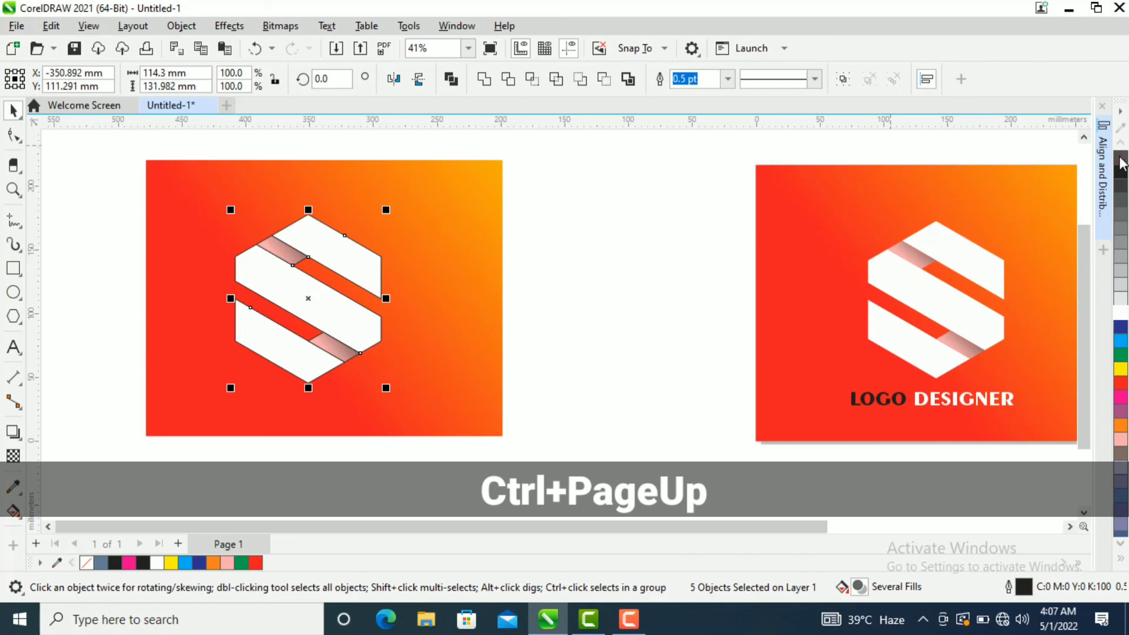
click(615, 263)
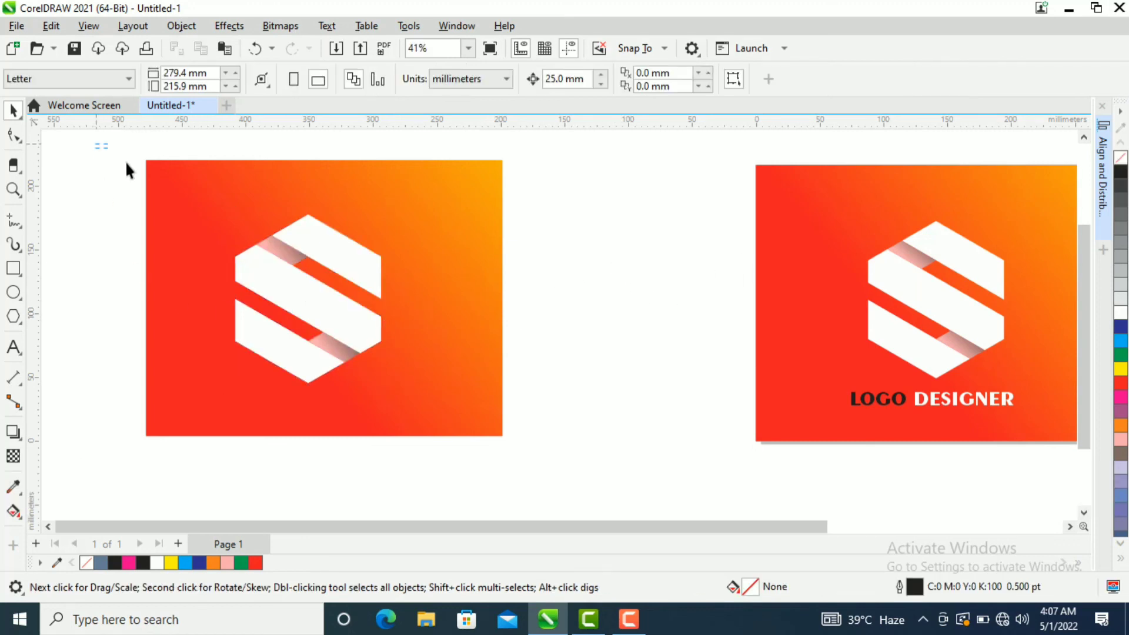
- Move the gradient background and logo together right beside the reference design for comparison
drag(96, 143, 559, 468)
drag(323, 305, 576, 310)
click(330, 258)
key(Escape)
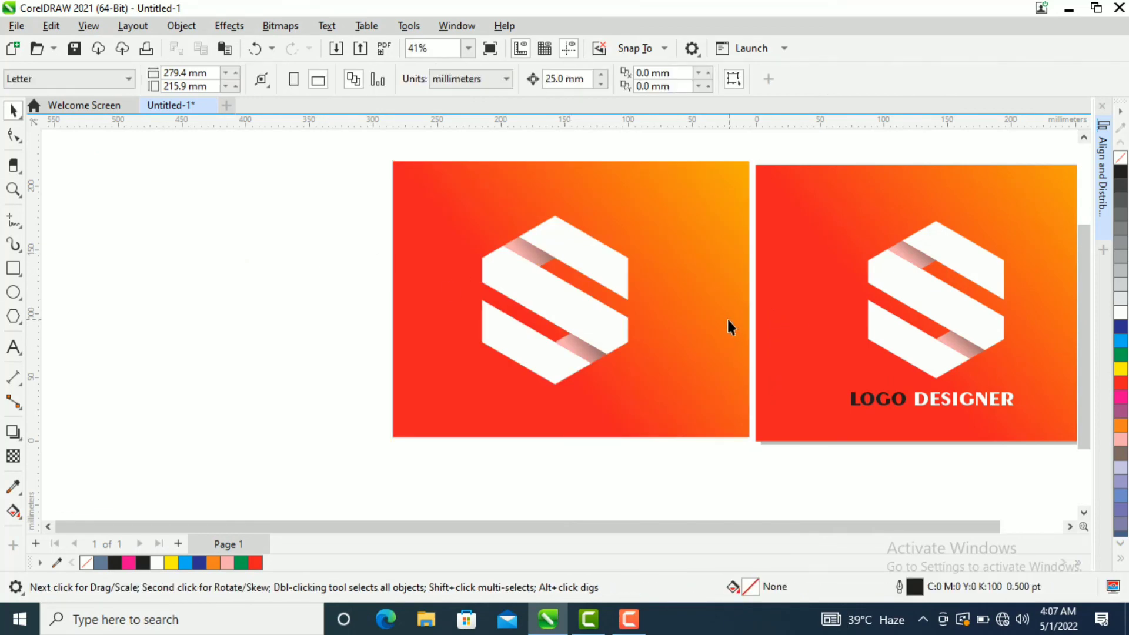